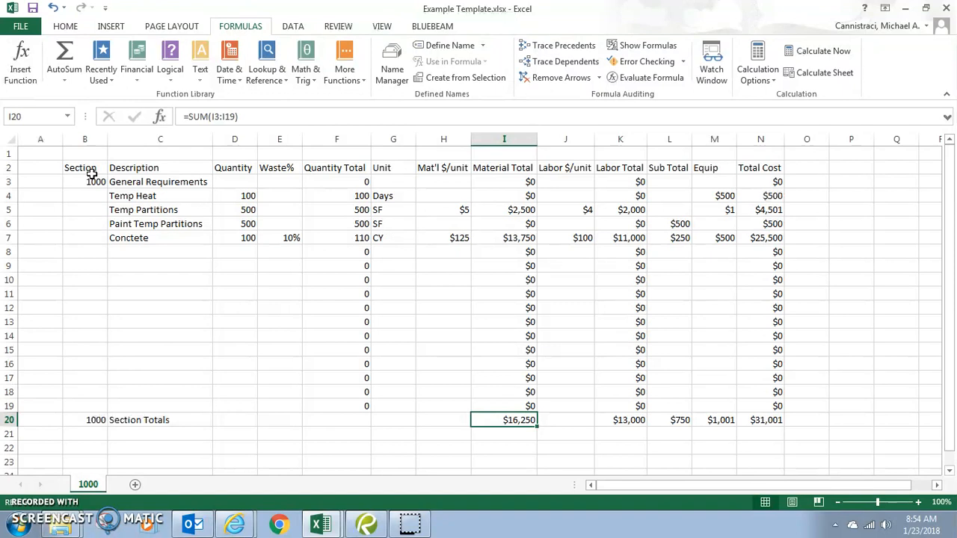
Make the row 2 column headings bold and underlined.
drag(87, 166, 777, 166)
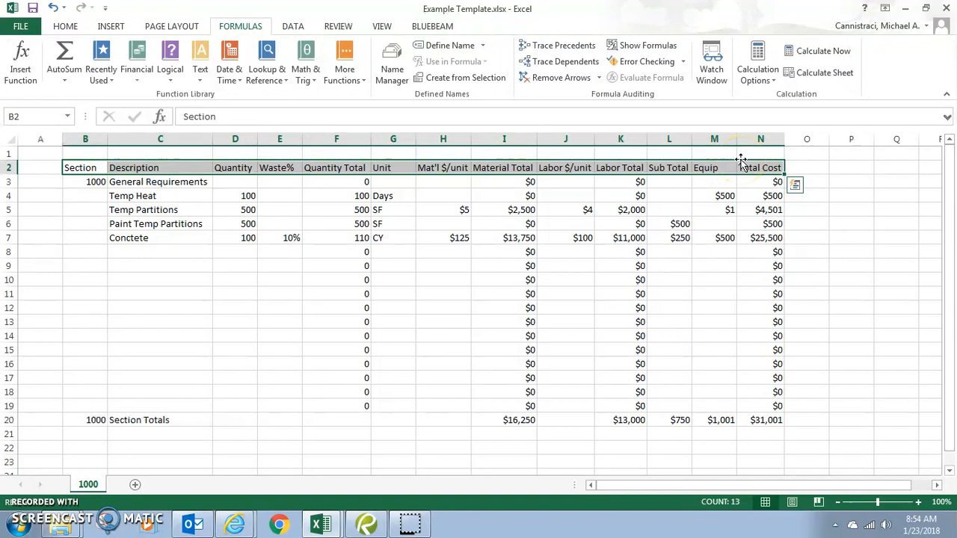
click(63, 27)
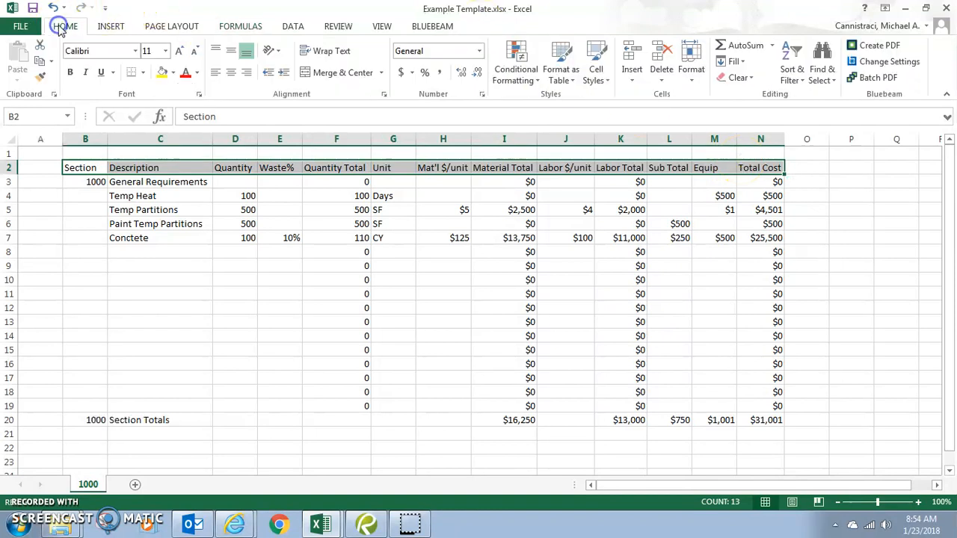
click(66, 54)
click(69, 73)
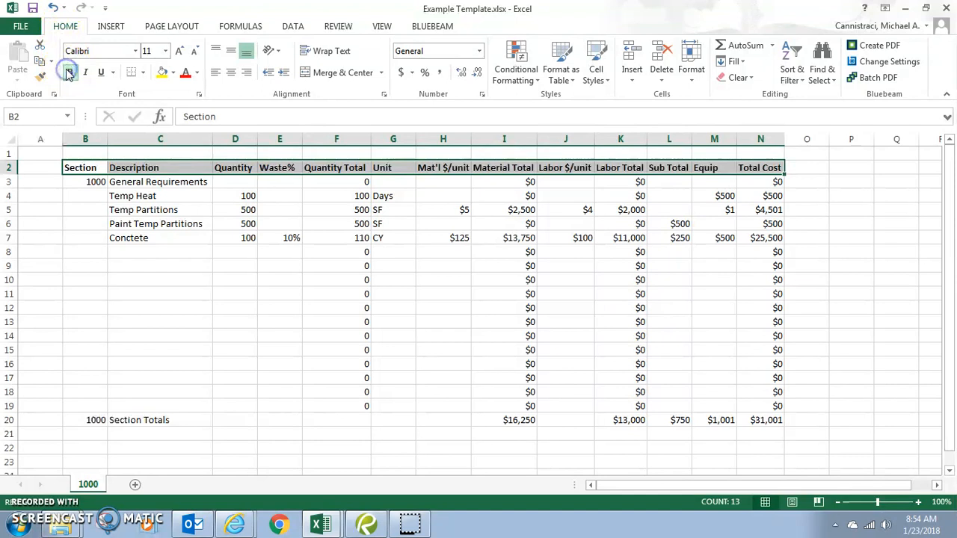
click(101, 72)
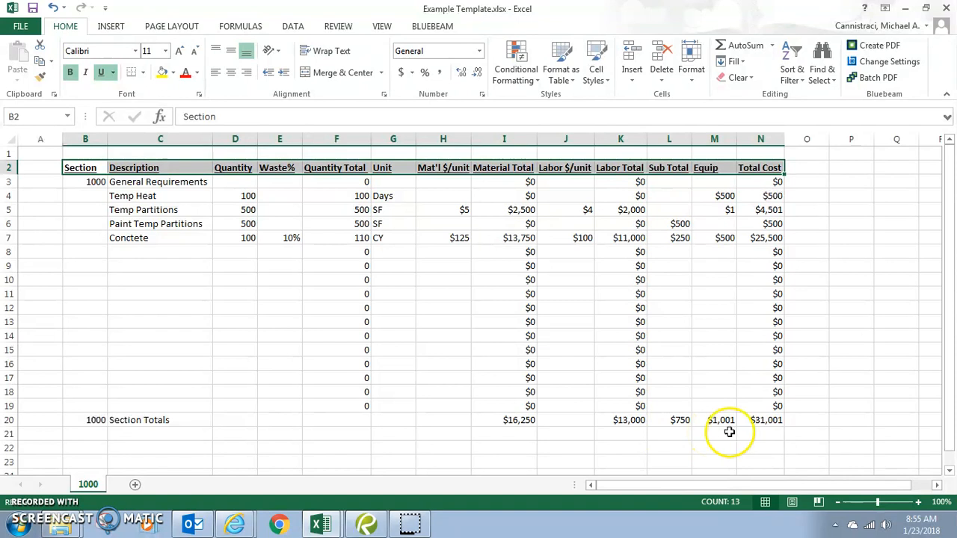
Make the $31,001 total cost in N20 bold.
click(759, 420)
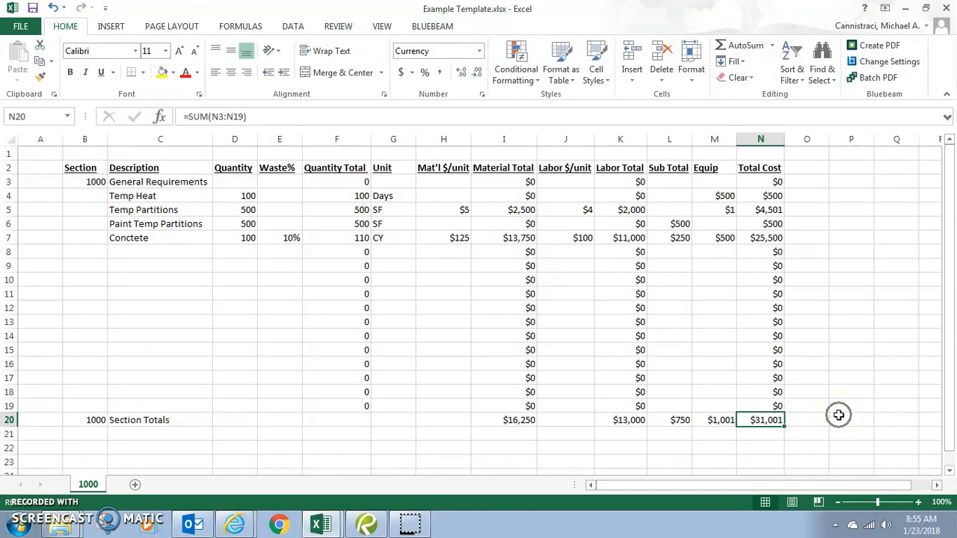
key(ctrl+b)
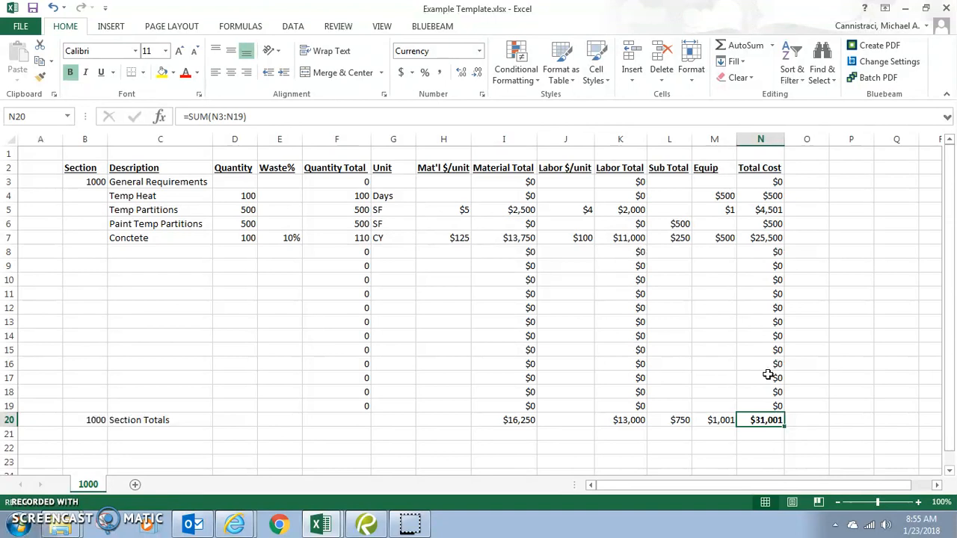
drag(86, 168, 763, 419)
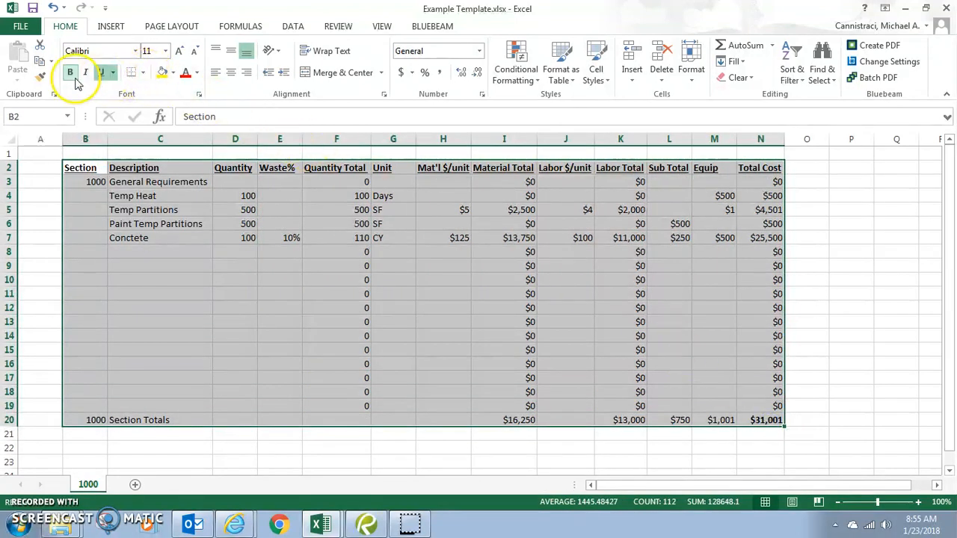
Apply All Borders to the estimate table B2:N20.
click(145, 73)
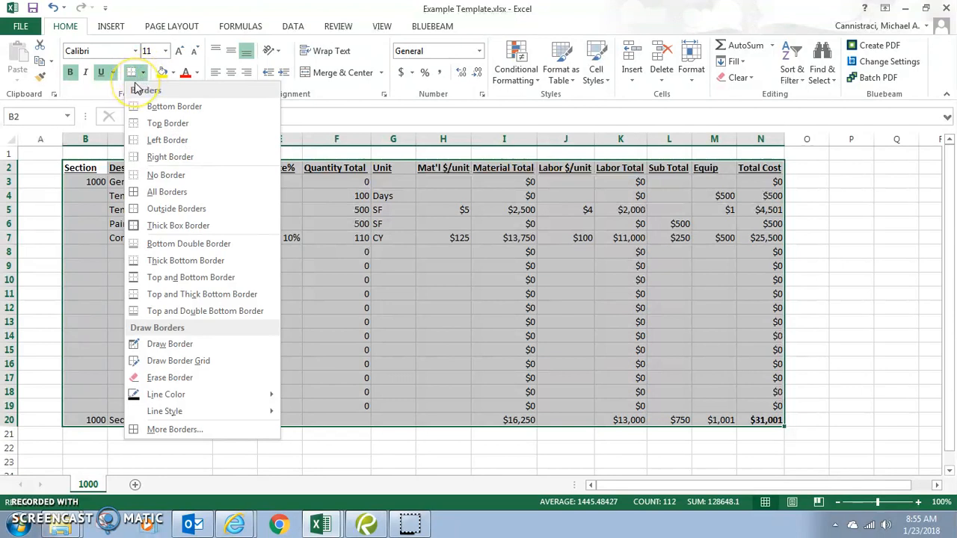
click(178, 196)
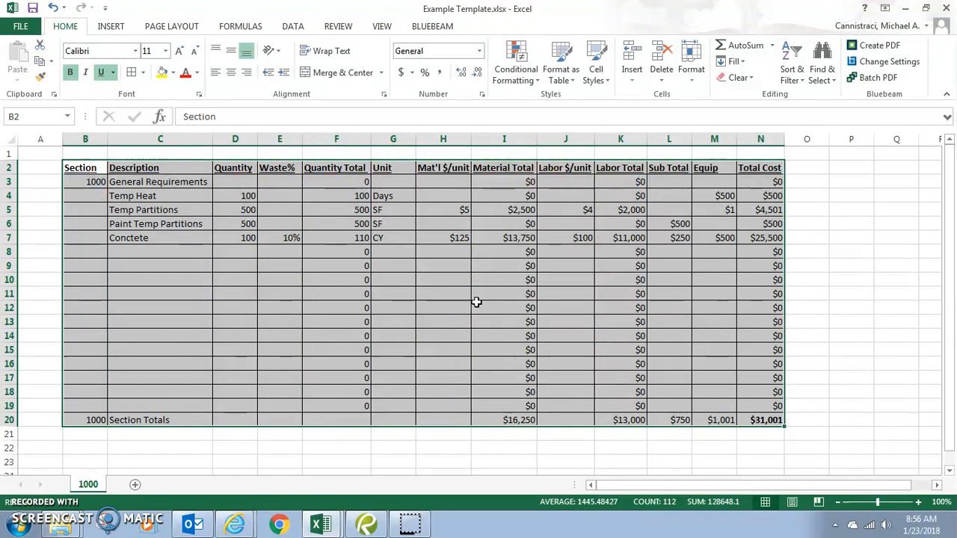
click(849, 292)
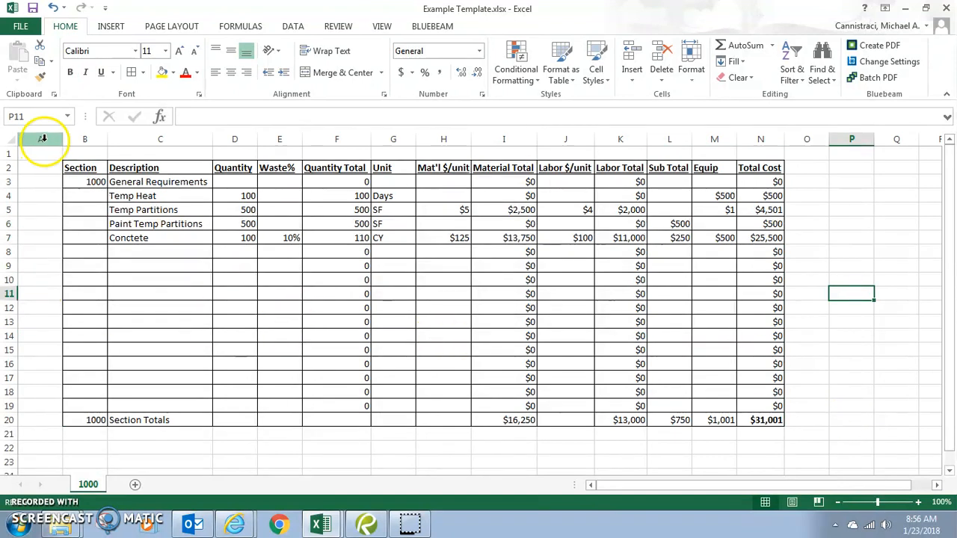
Clear the zero placeholders from F3:N3 in row 3.
drag(79, 166, 756, 171)
drag(352, 183, 774, 183)
key(Delete)
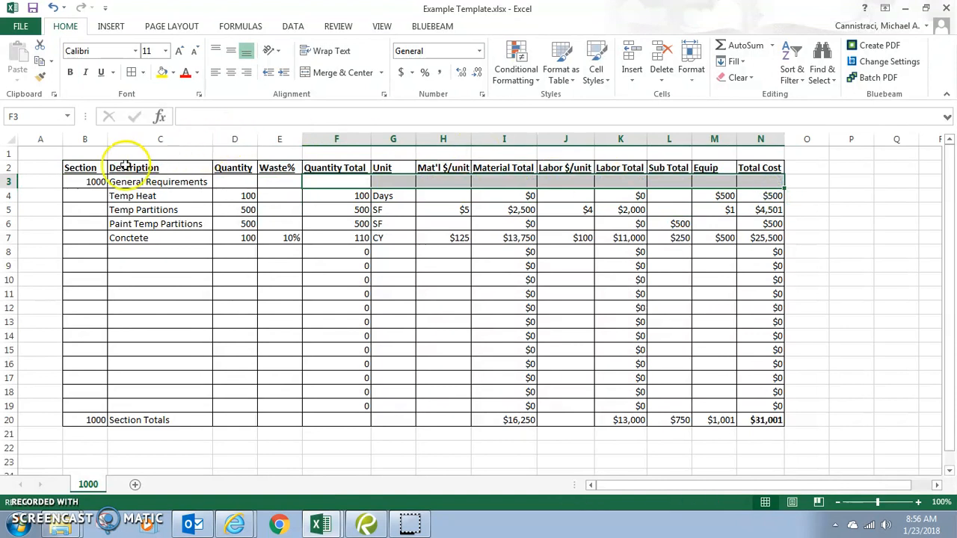
Give B2:N3, B4:N20 and the B20:N20 totals row thick box border outlines.
drag(83, 165, 755, 180)
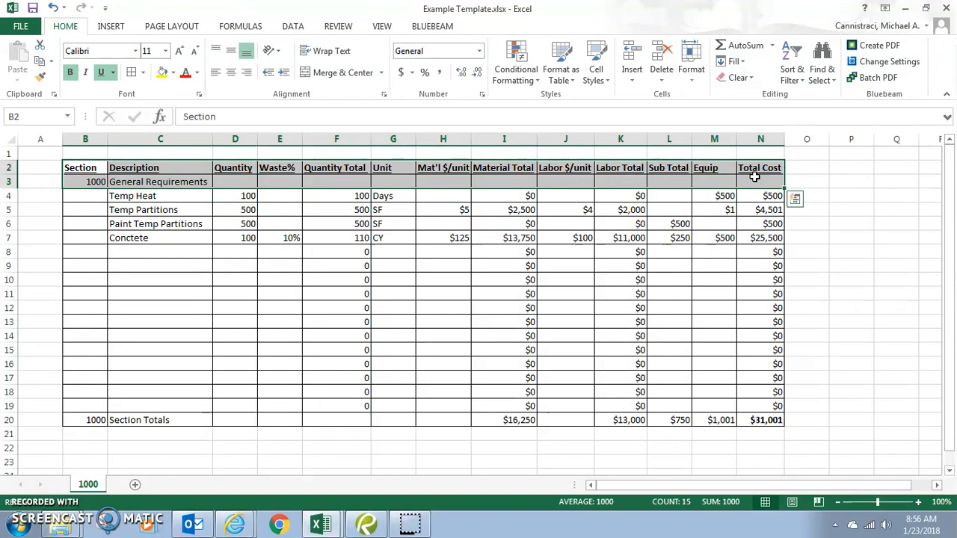
click(143, 73)
click(163, 221)
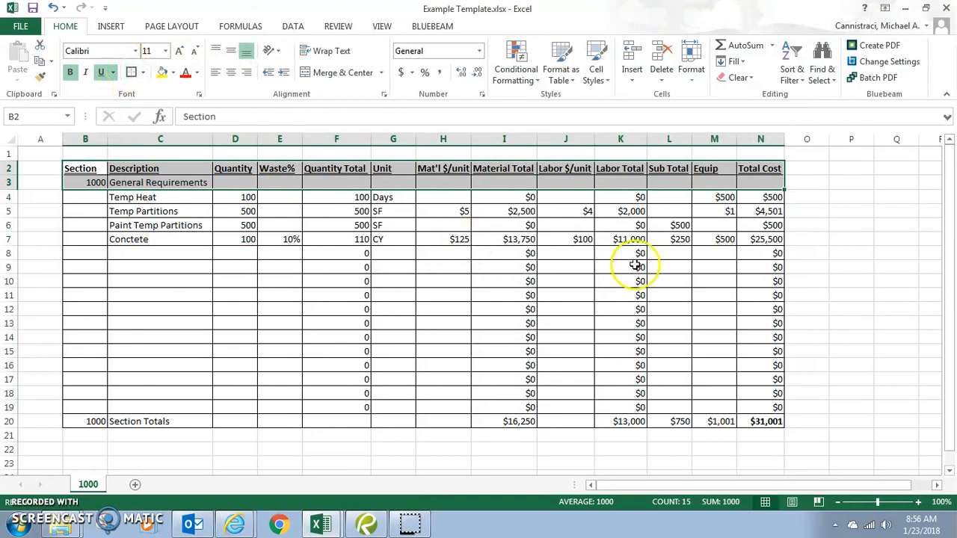
click(821, 253)
drag(79, 191, 769, 421)
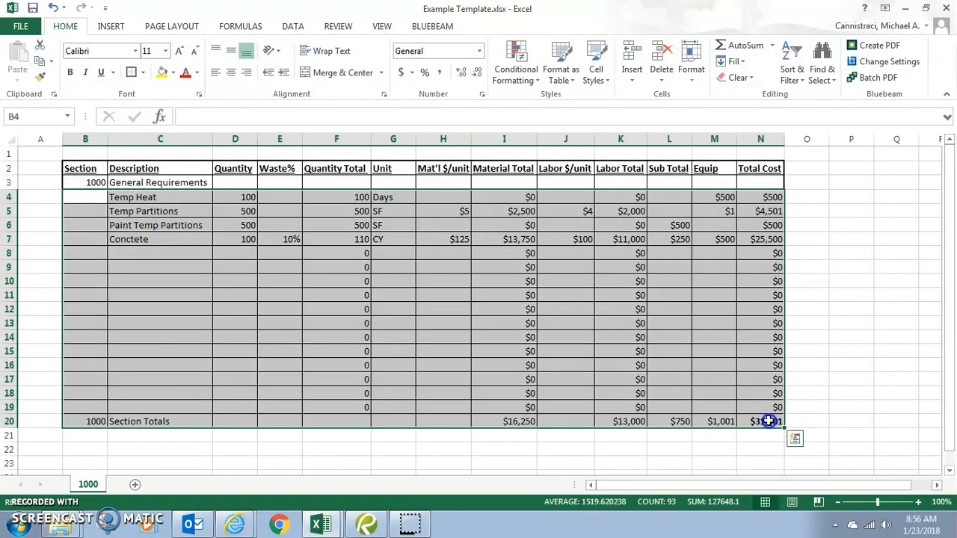
click(130, 75)
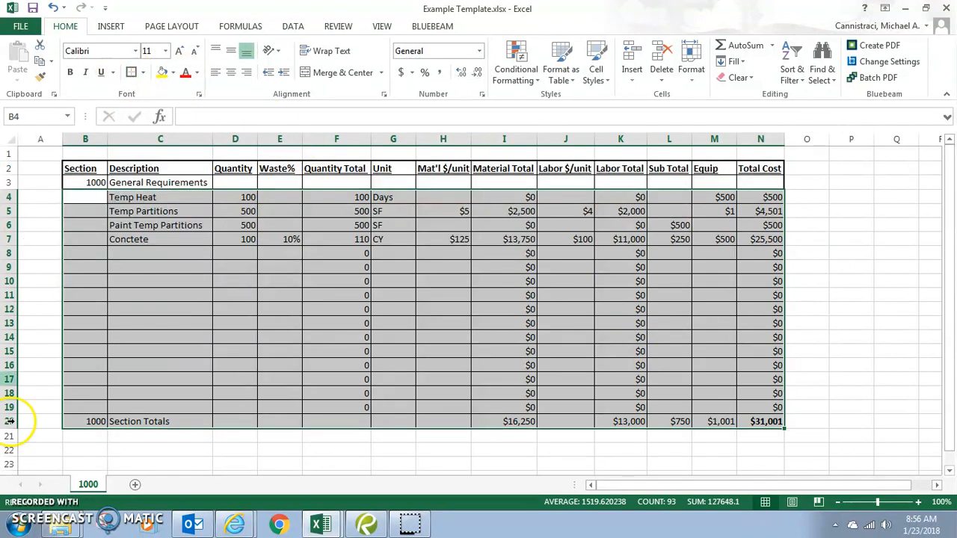
drag(79, 421, 780, 424)
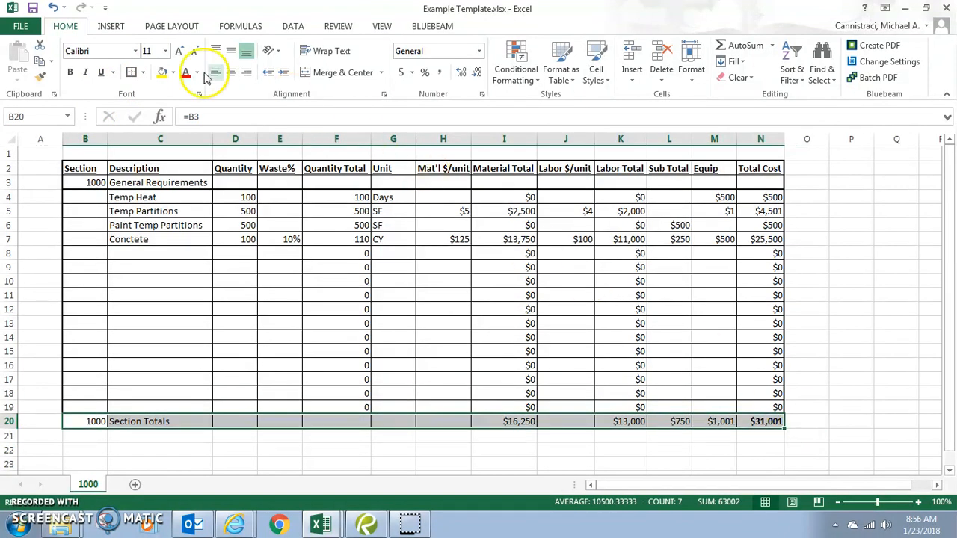
click(131, 73)
click(887, 278)
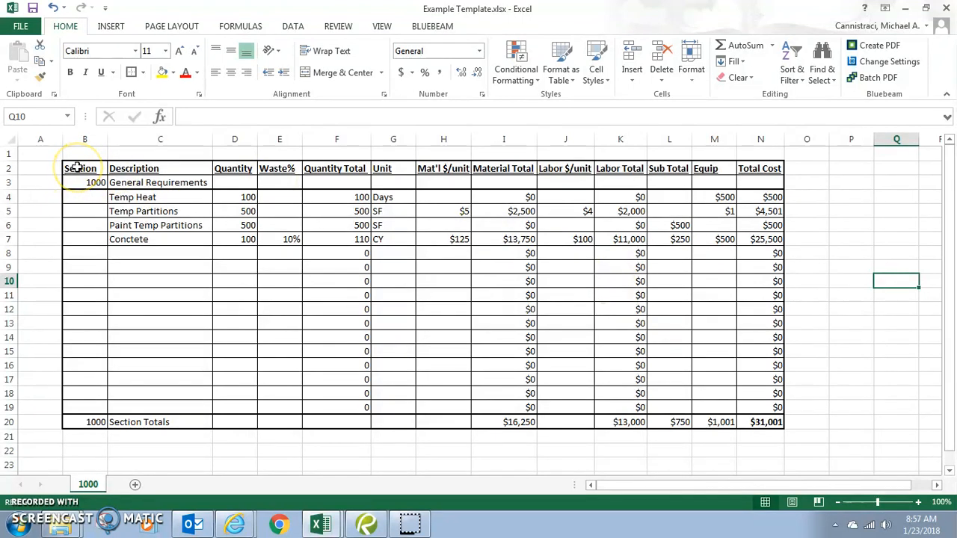
Fill the General Requirements row B3:N3 and Section Totals row B20:N20 light blue.
drag(82, 182, 750, 185)
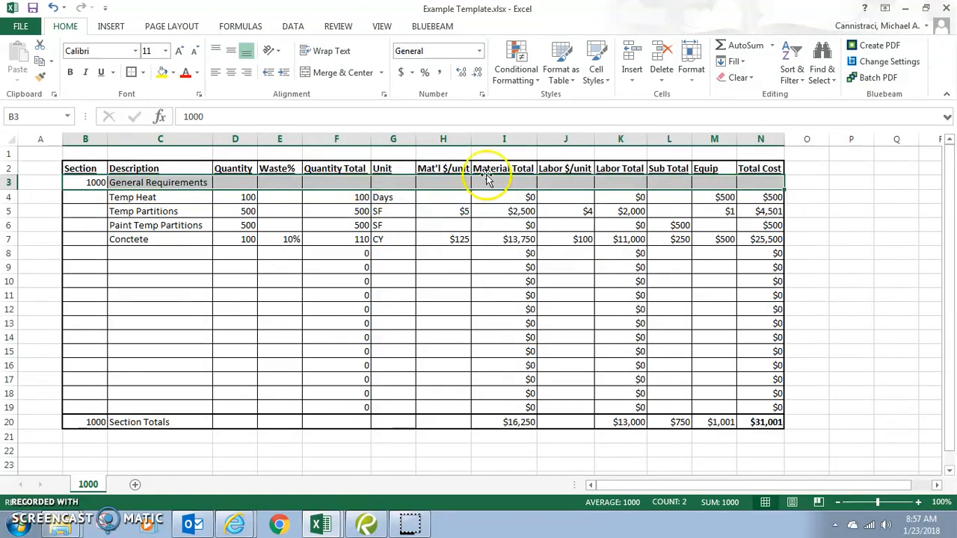
click(173, 73)
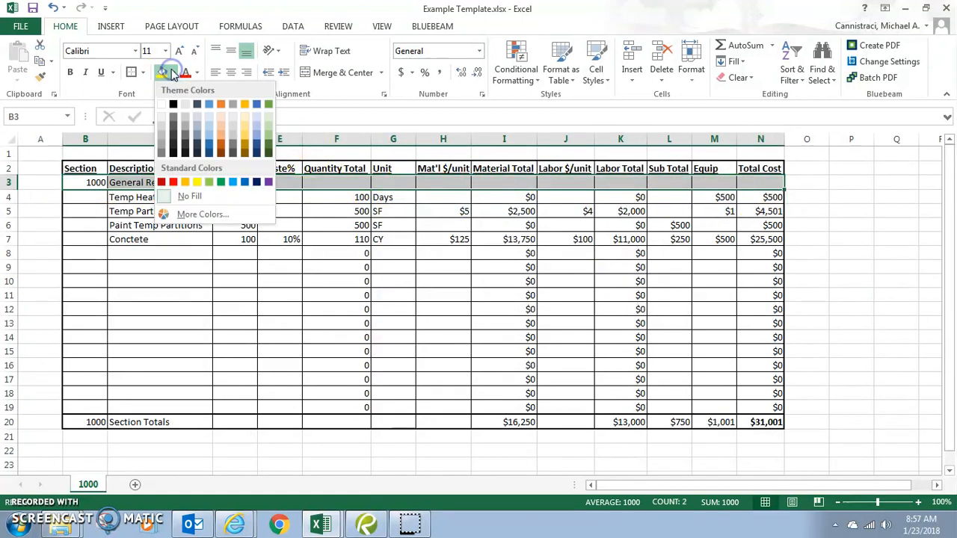
click(208, 137)
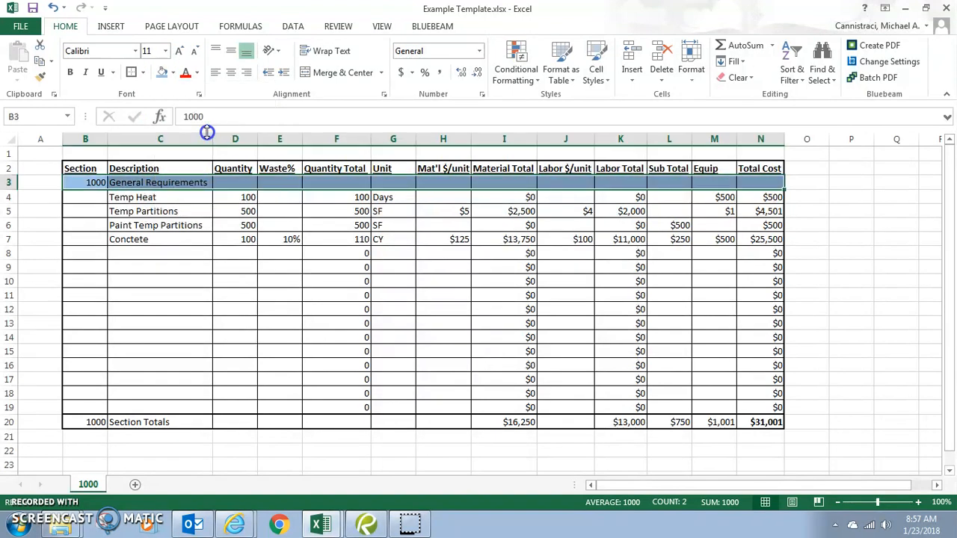
drag(85, 422, 776, 422)
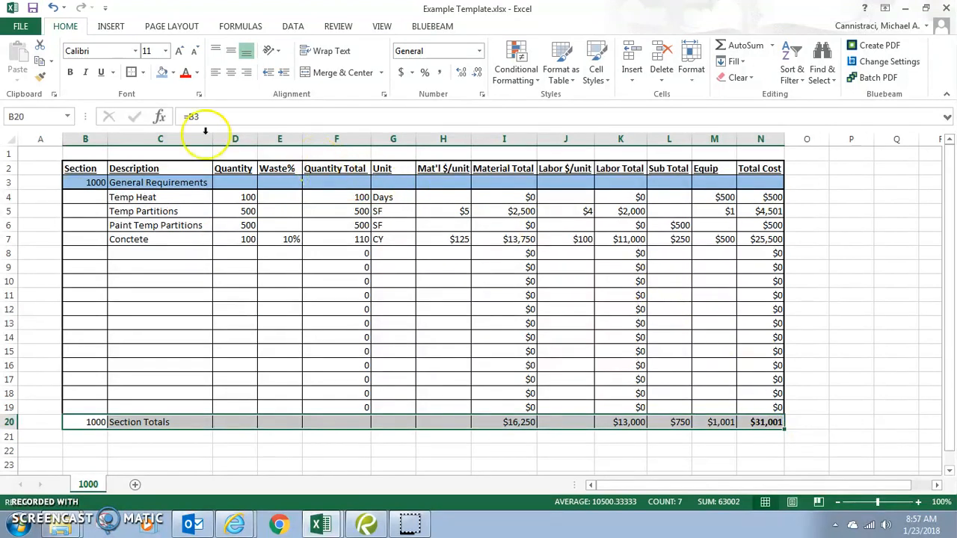
click(161, 73)
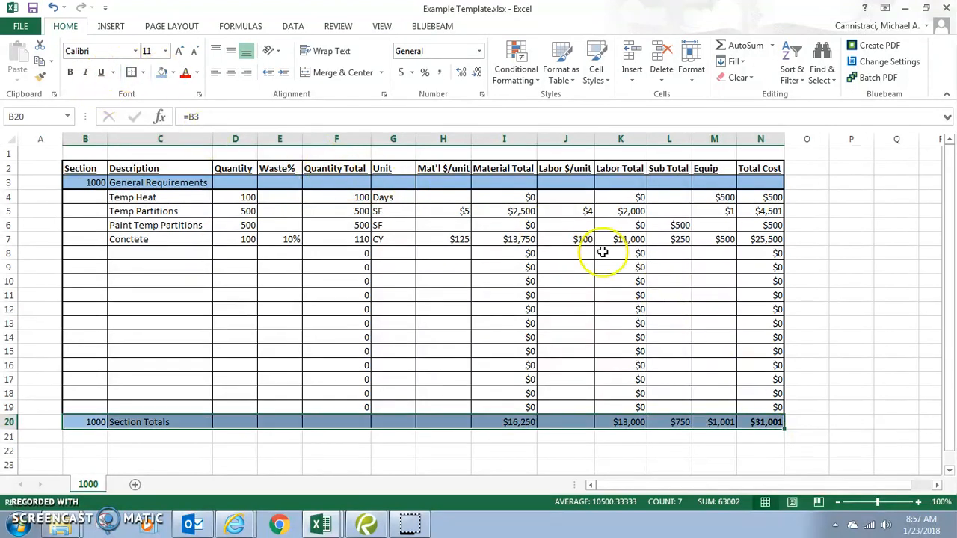
click(858, 325)
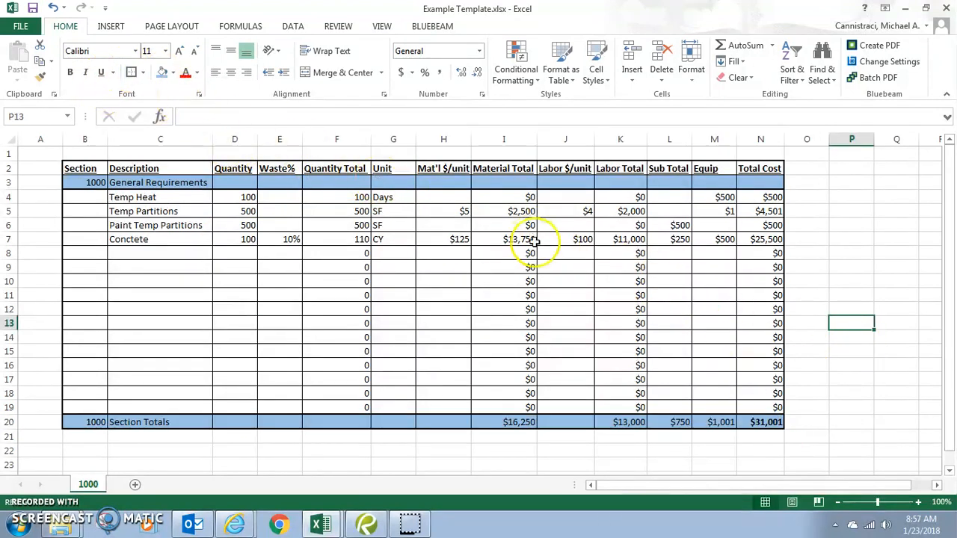
Fill the $31,001 total cost cell N20 standard green.
click(764, 423)
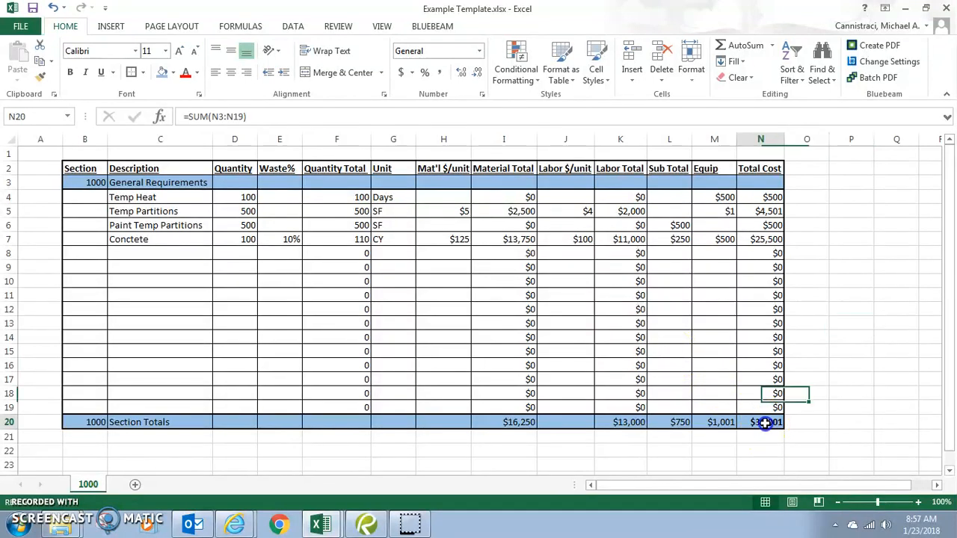
click(177, 78)
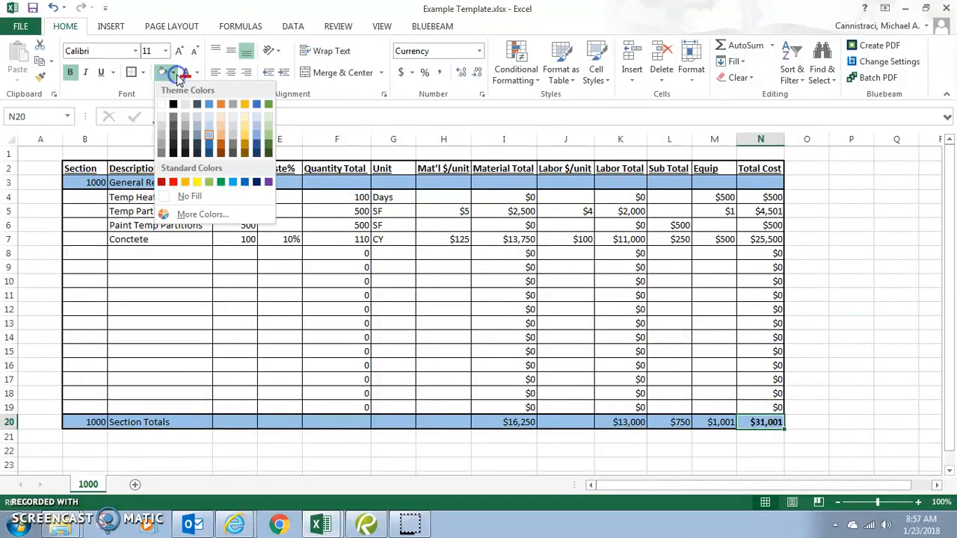
click(220, 182)
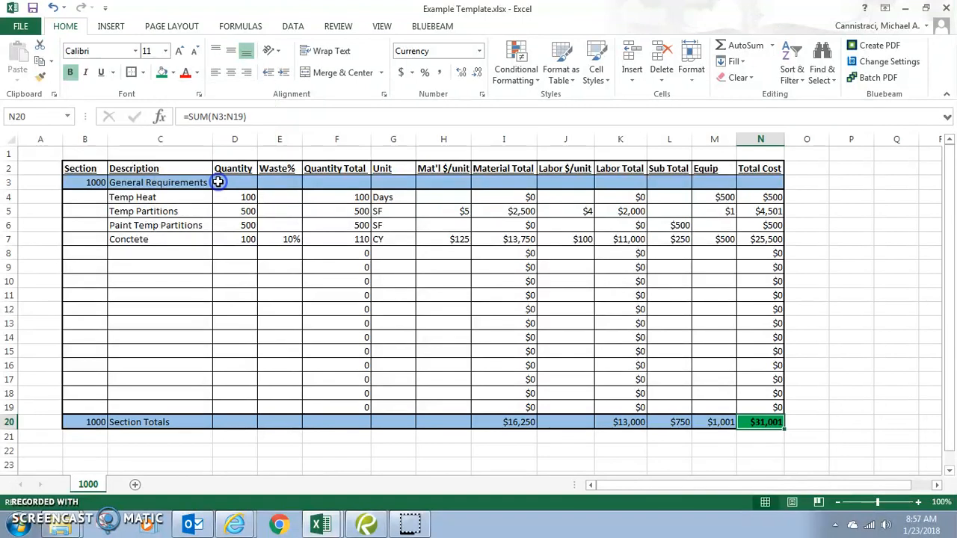
click(852, 280)
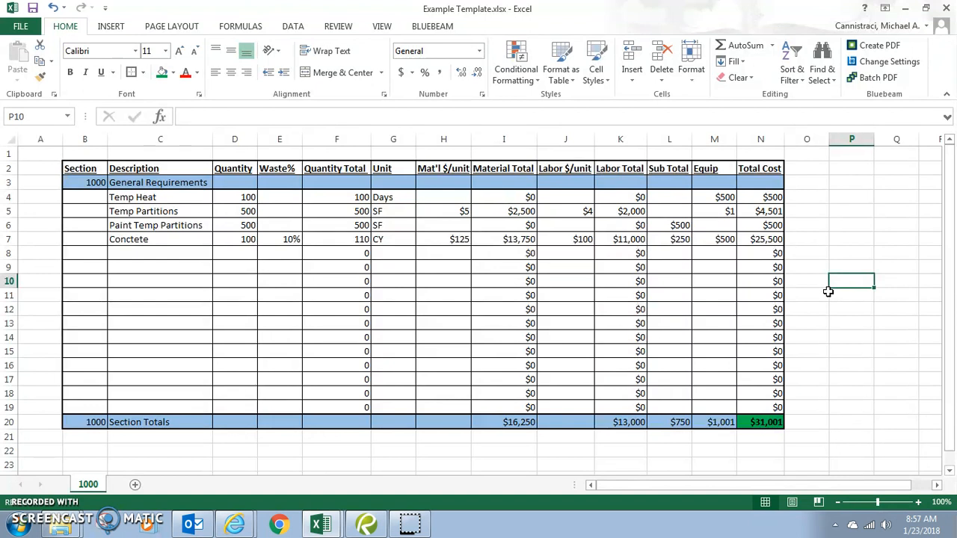
Fill the row 20 totals in I20 and K20:M20 yellow.
click(524, 422)
drag(628, 422, 722, 422)
click(174, 73)
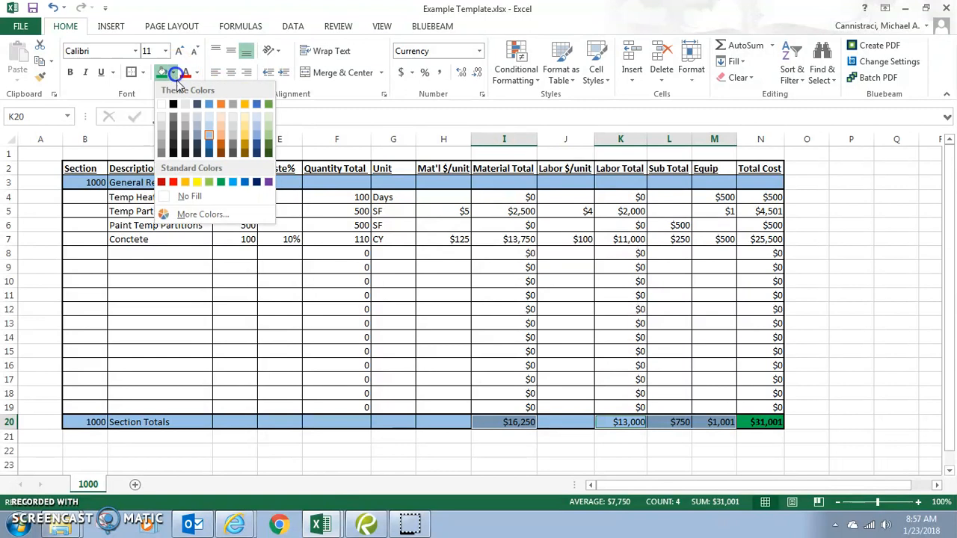
click(197, 180)
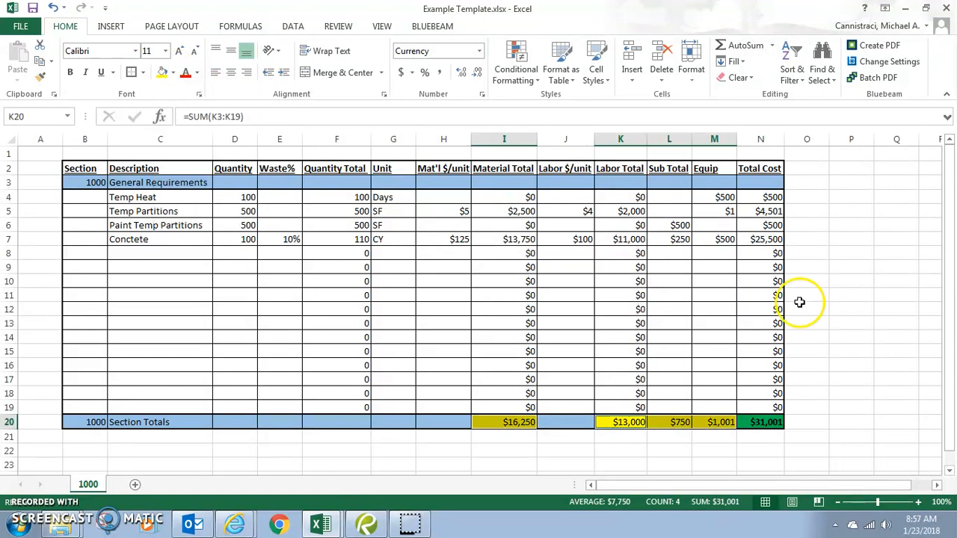
click(882, 294)
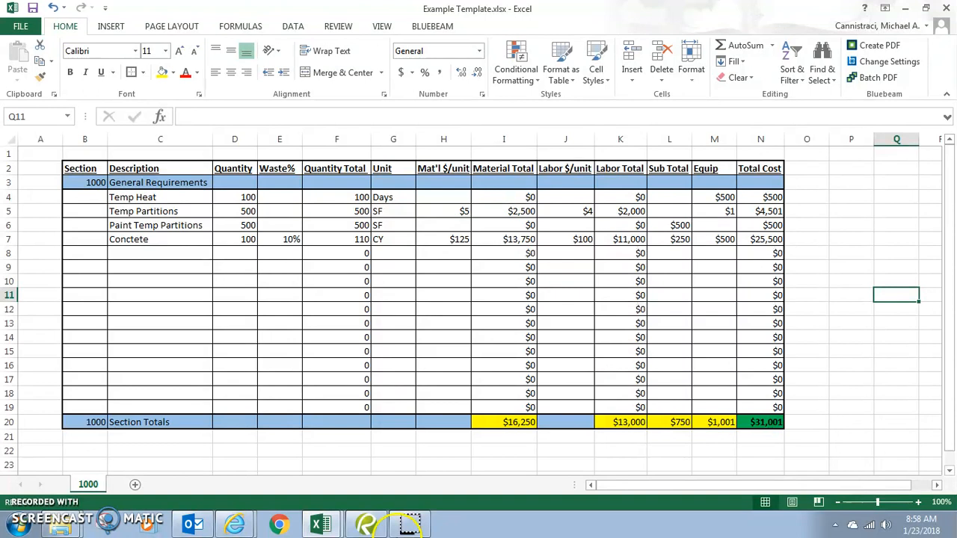
mouse_move(320, 526)
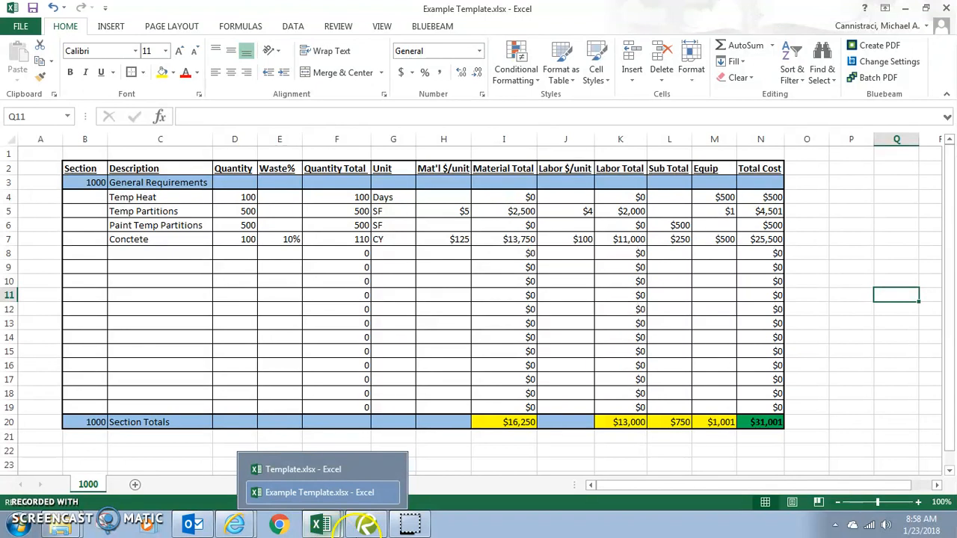
double_click(763, 413)
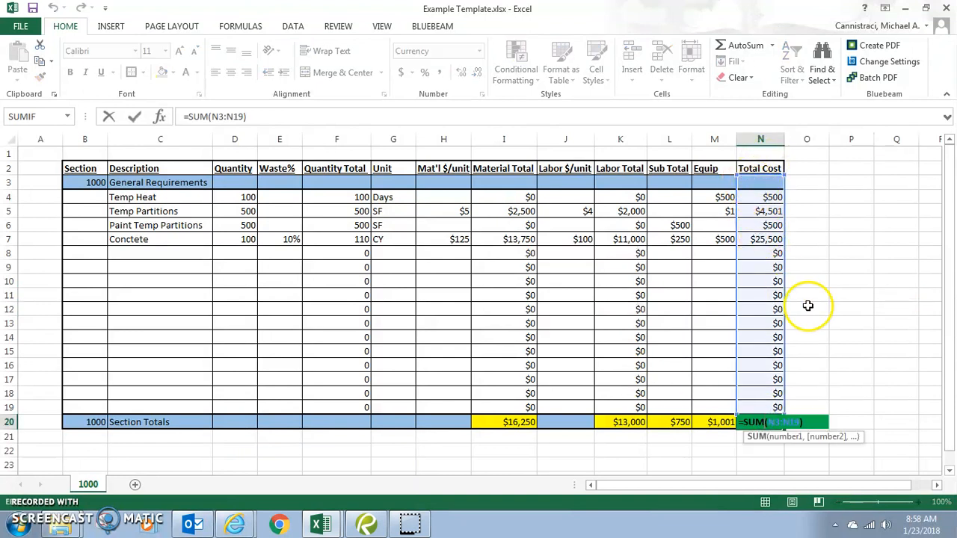
key(Escape)
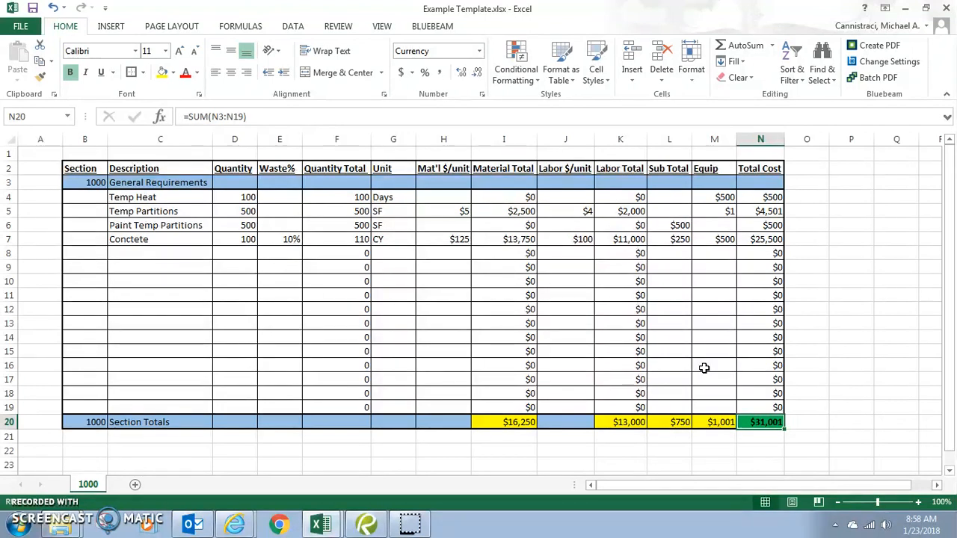
Spell-check the sheet, ignoring Mat'l and changing Conctete in C7 to Concrete.
key(F7)
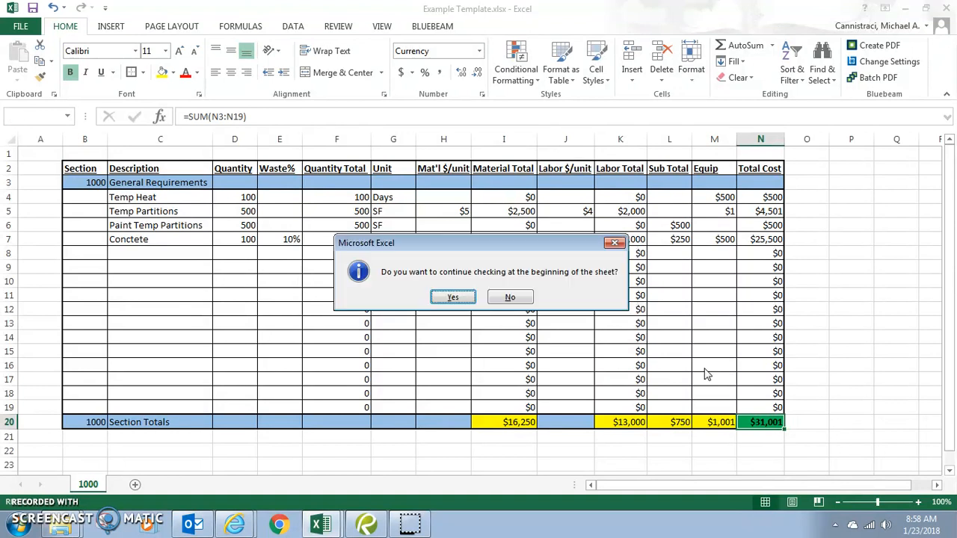
click(452, 297)
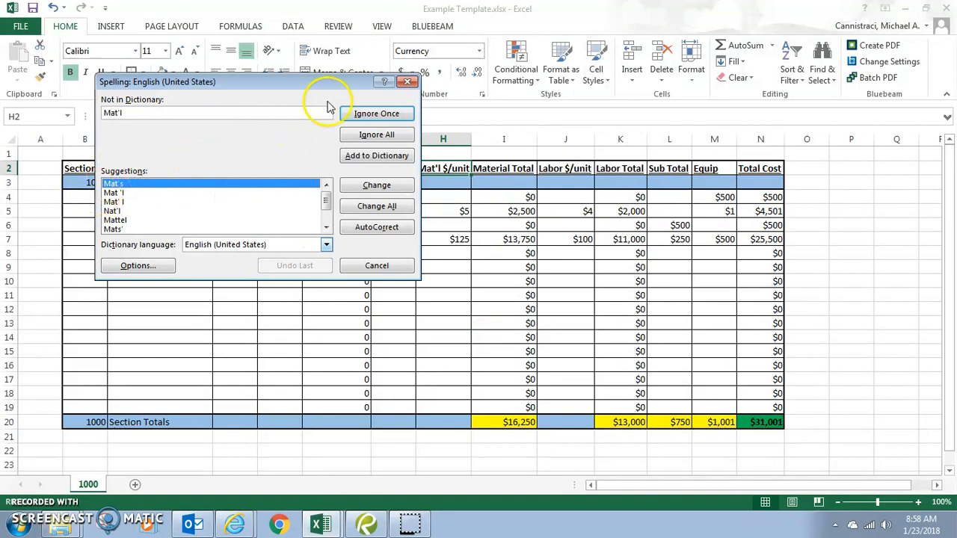
click(393, 120)
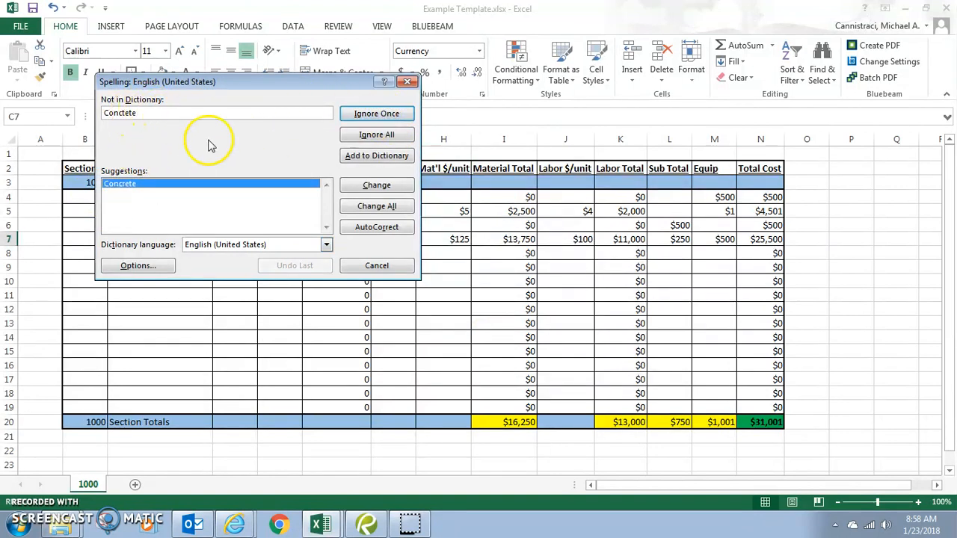
click(391, 186)
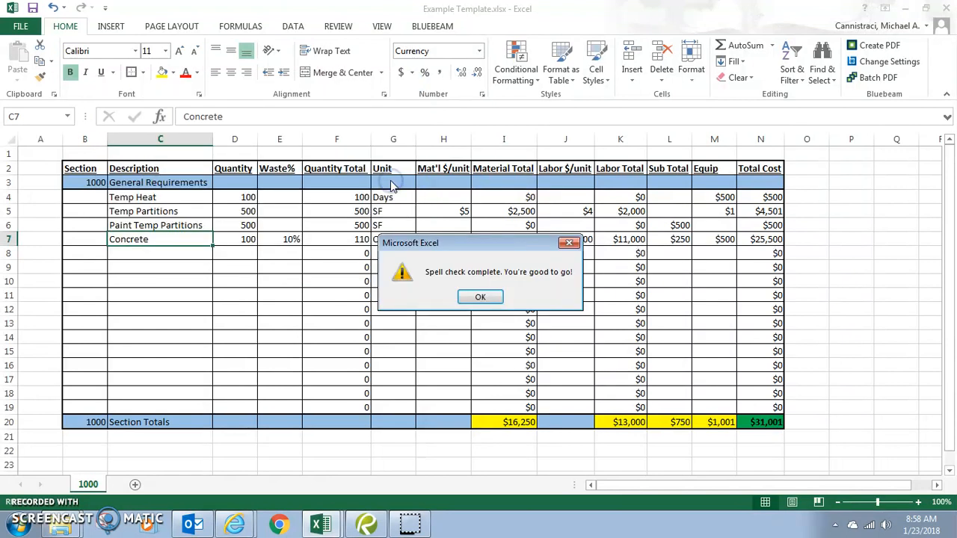
click(482, 298)
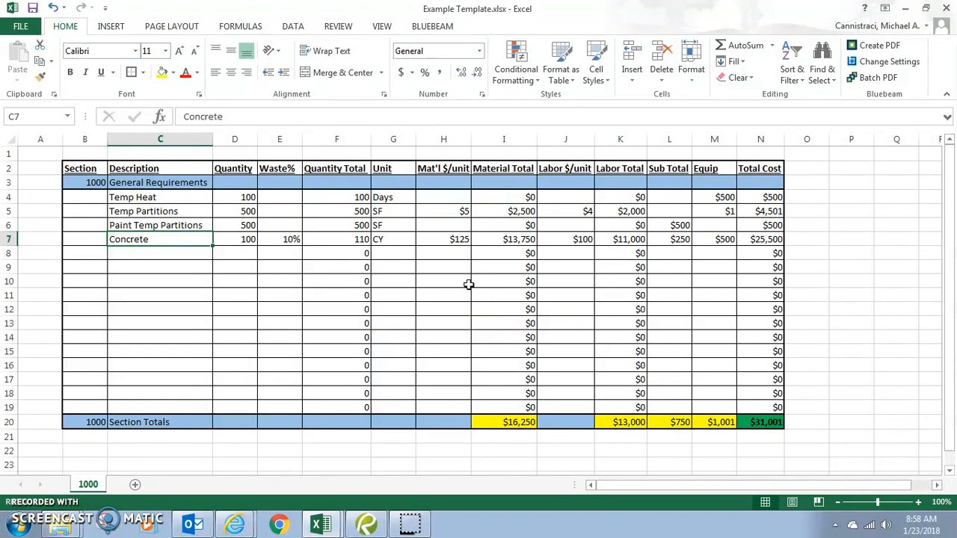
AutoSum N3:N19 into the Total Cost cell N20 with Alt+=.
scroll(716, 417, down, 2)
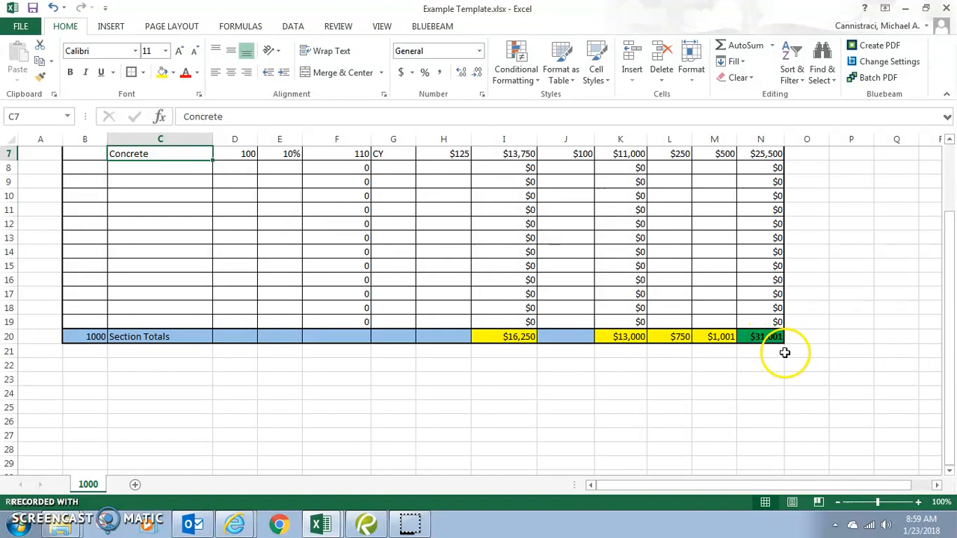
click(779, 338)
key(alt+equal)
scroll(780, 336, up, 2)
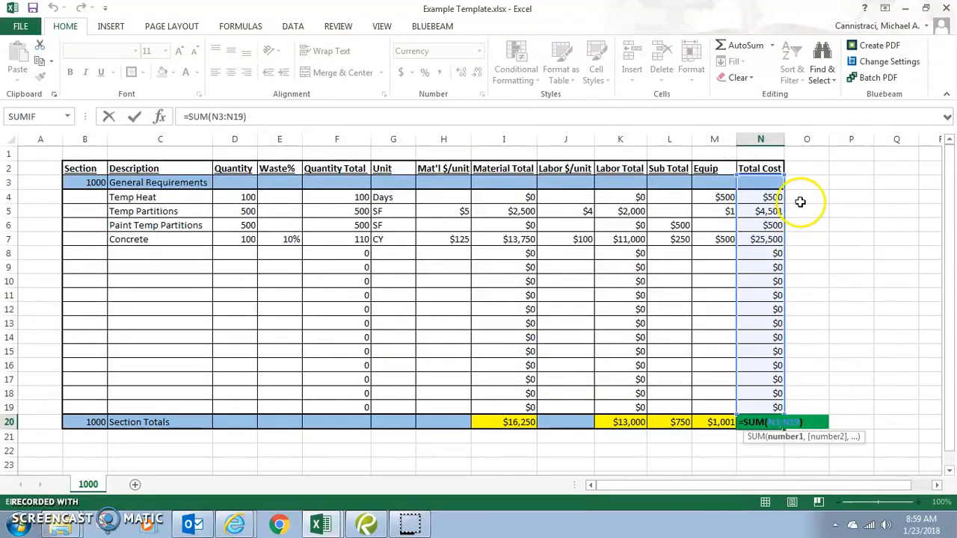
Confirm the N20 sum and clear the stray $1 equipment cost from M5.
scroll(769, 337, down, 1)
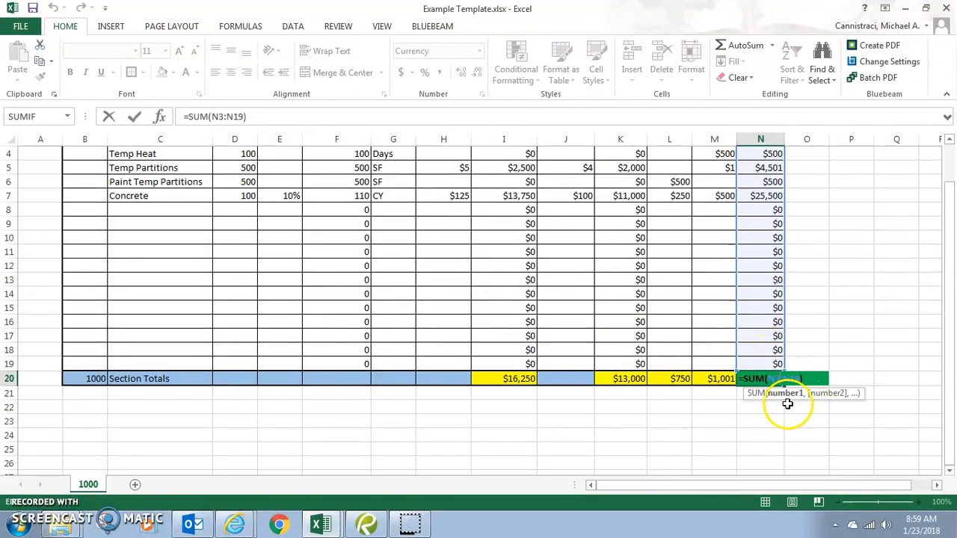
key(ctrl+Return)
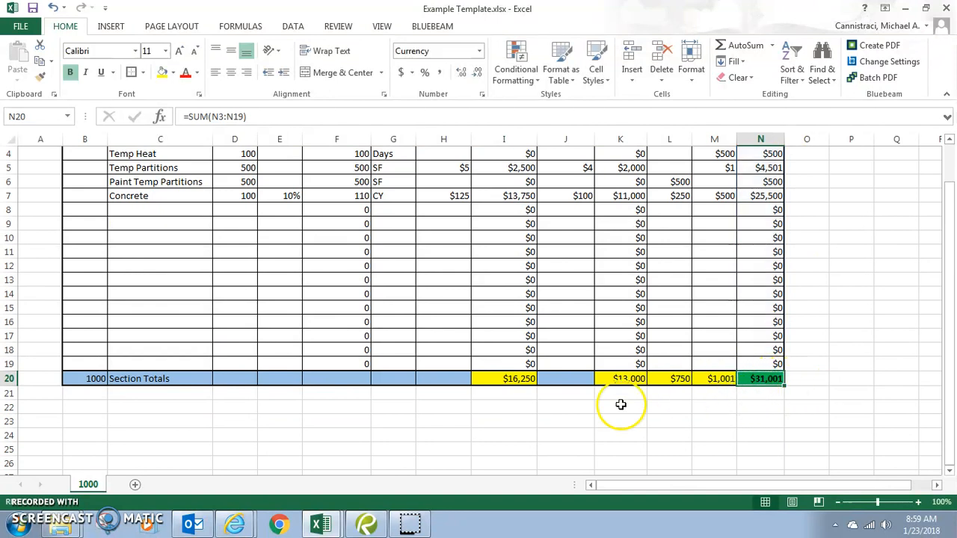
drag(504, 378, 720, 380)
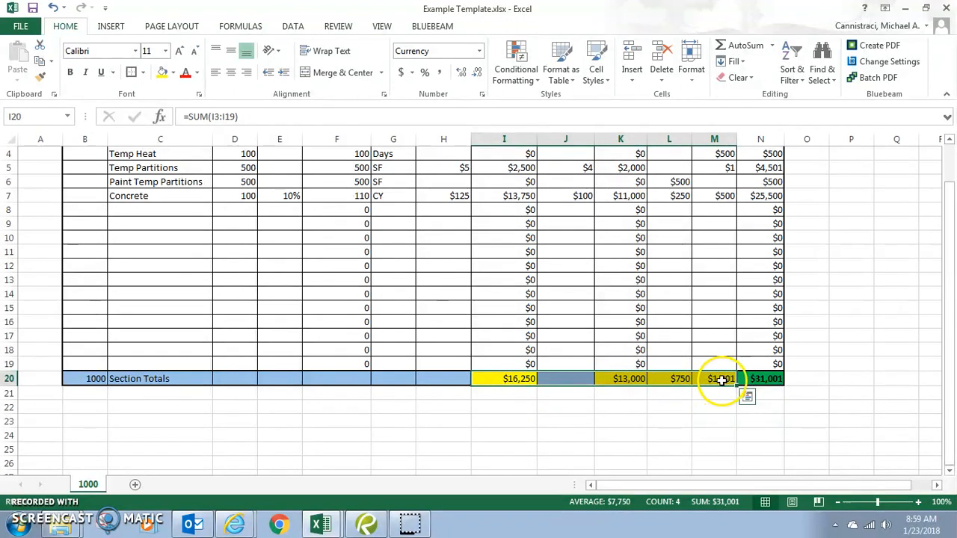
click(729, 171)
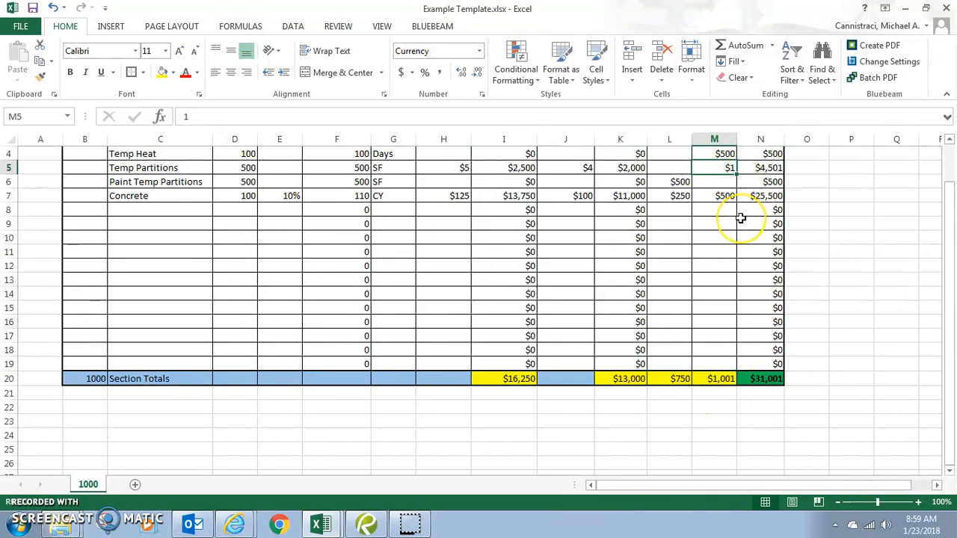
key(Delete)
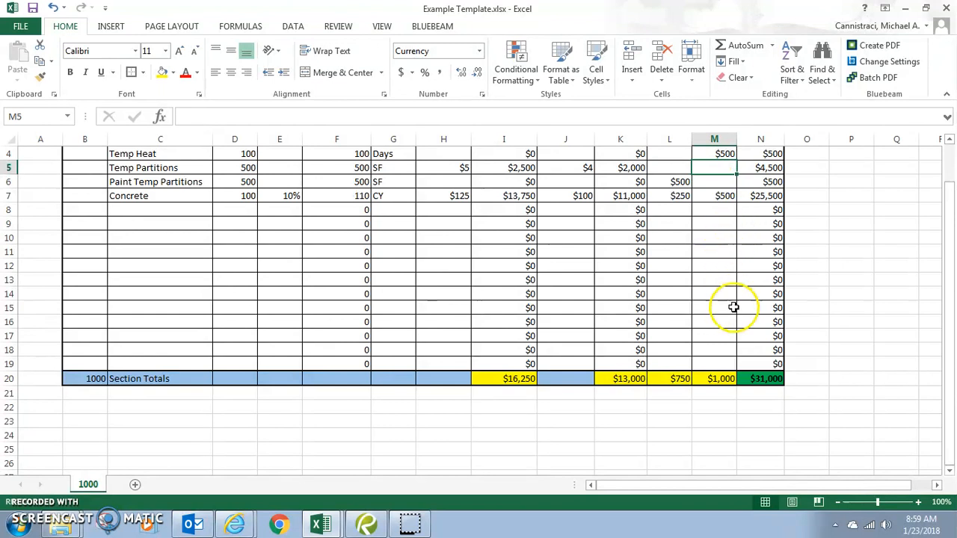
Verify N20's formula and that the row 20 totals sum to $31,000.
double_click(770, 379)
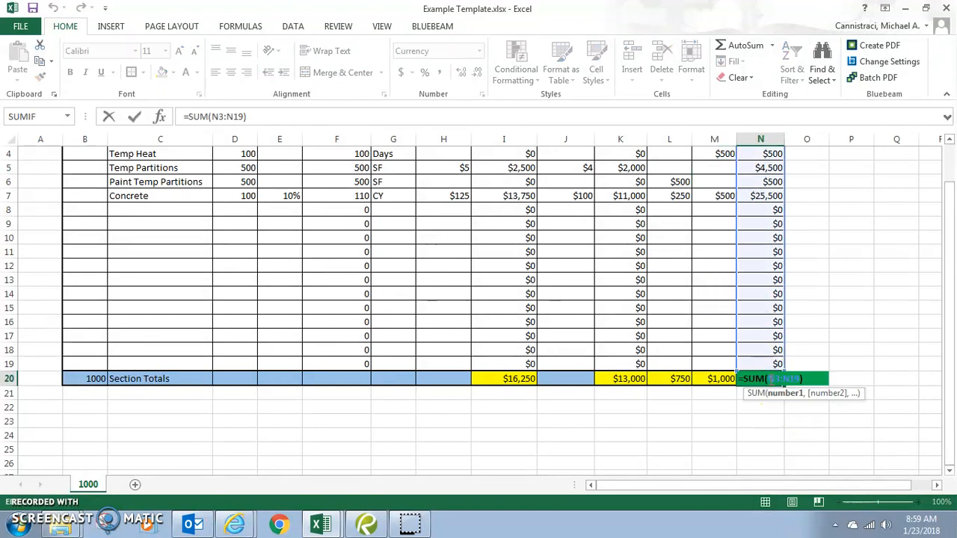
key(Escape)
drag(513, 381, 711, 378)
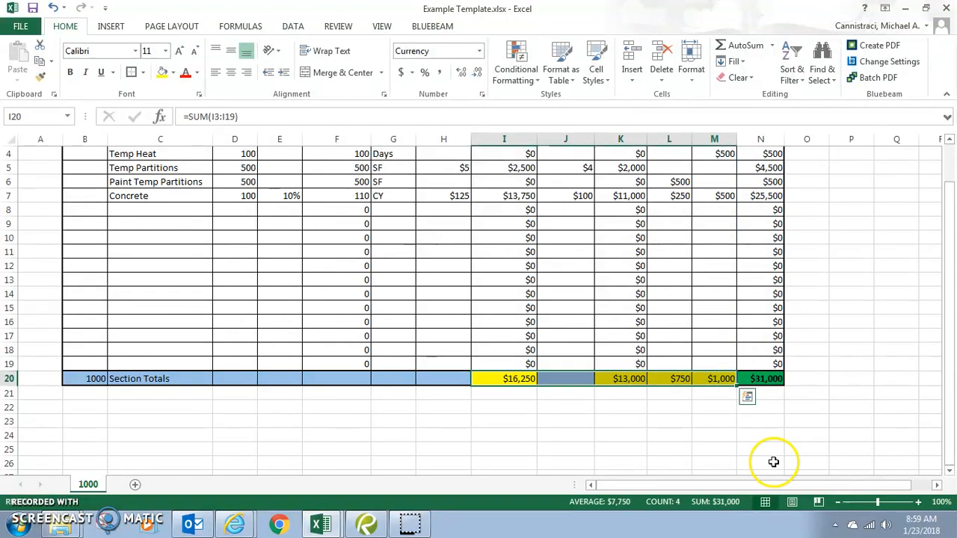
key(ctrl+q)
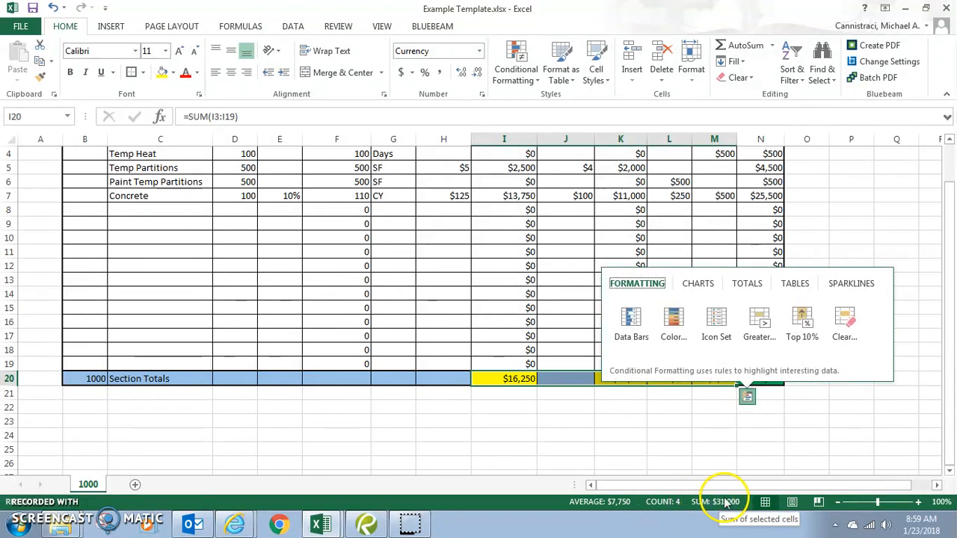
click(728, 504)
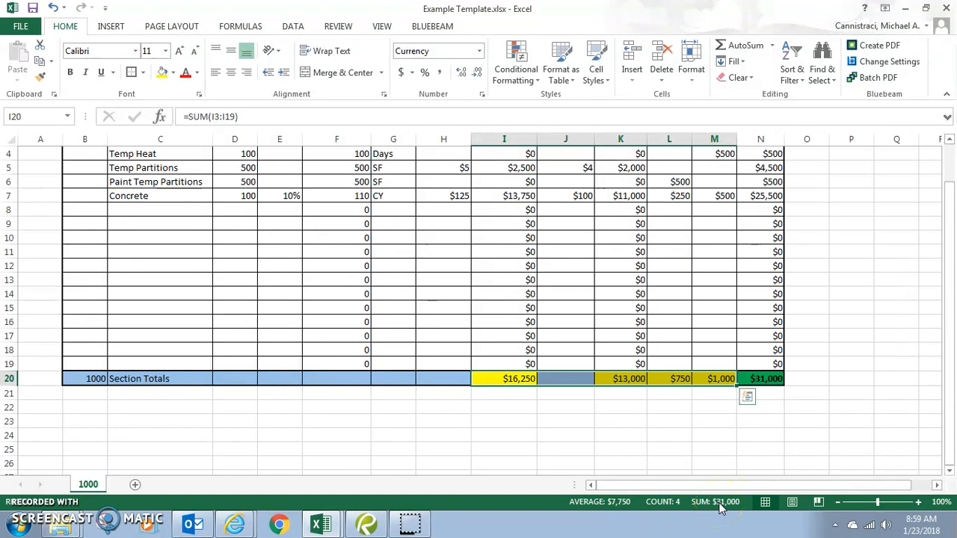
click(716, 464)
scroll(791, 210, up, 1)
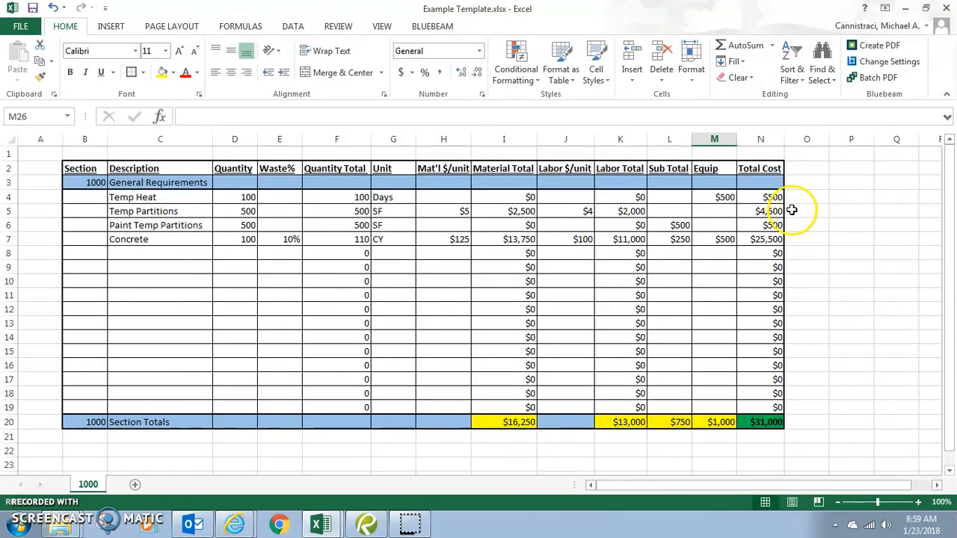
drag(772, 197, 765, 416)
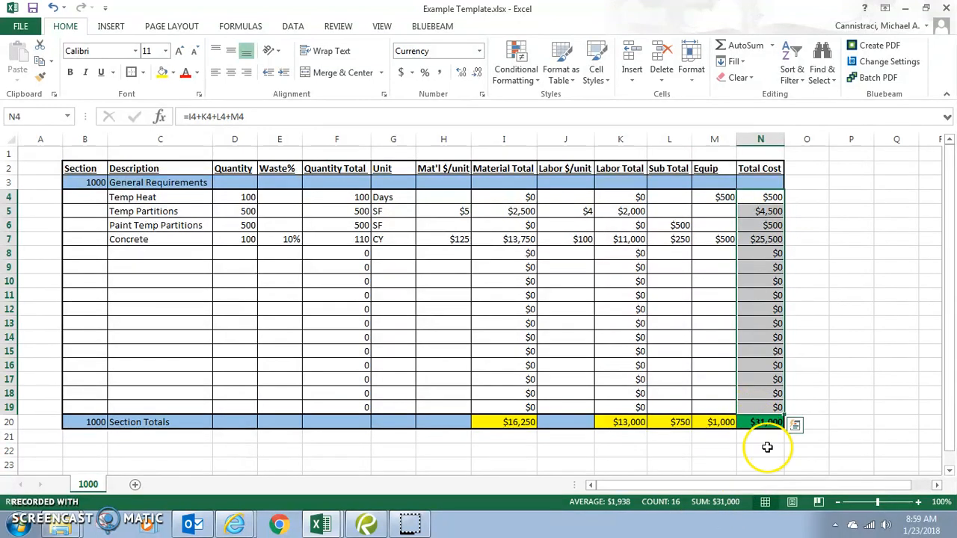
click(822, 395)
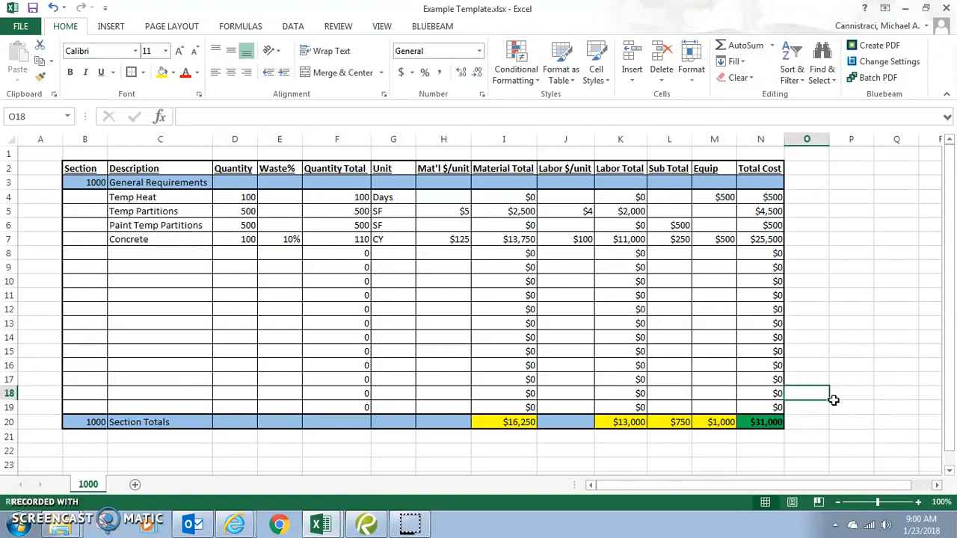
Enter the check formula =I20+K20+L20+M20 in N22, returning $31,000.
click(766, 452)
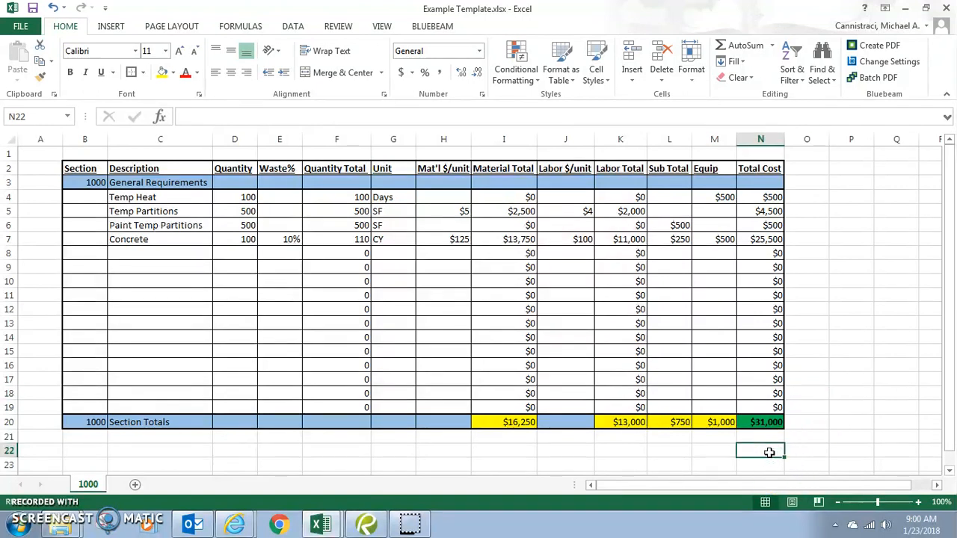
text(=)
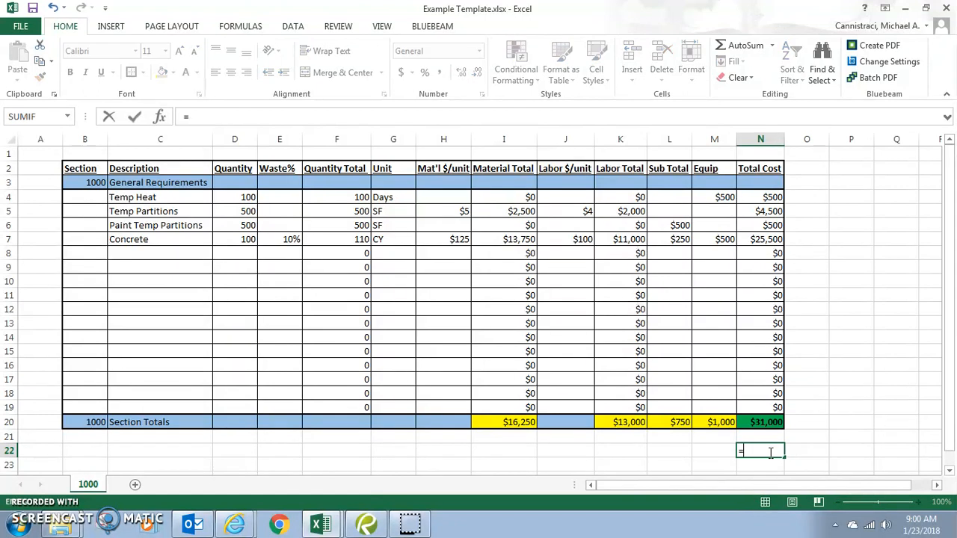
click(516, 423)
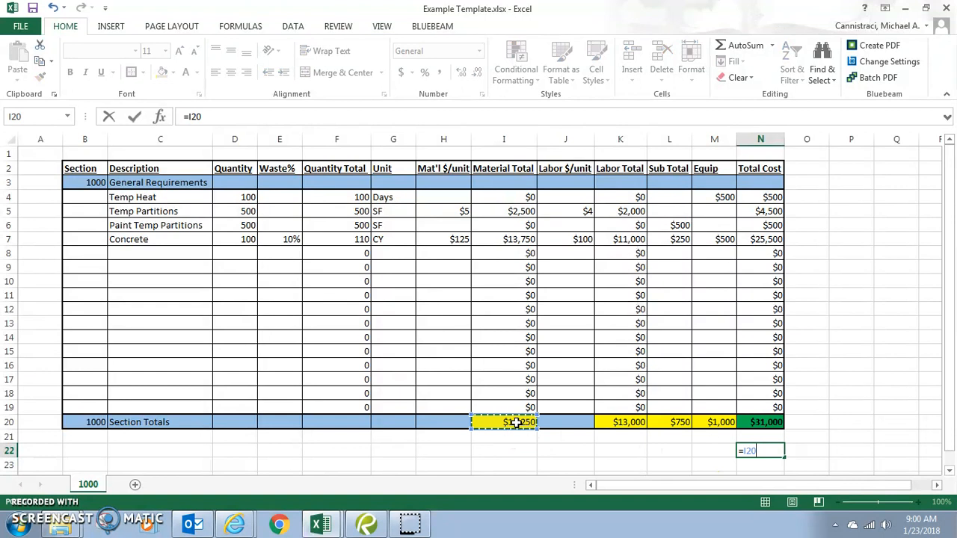
text(+)
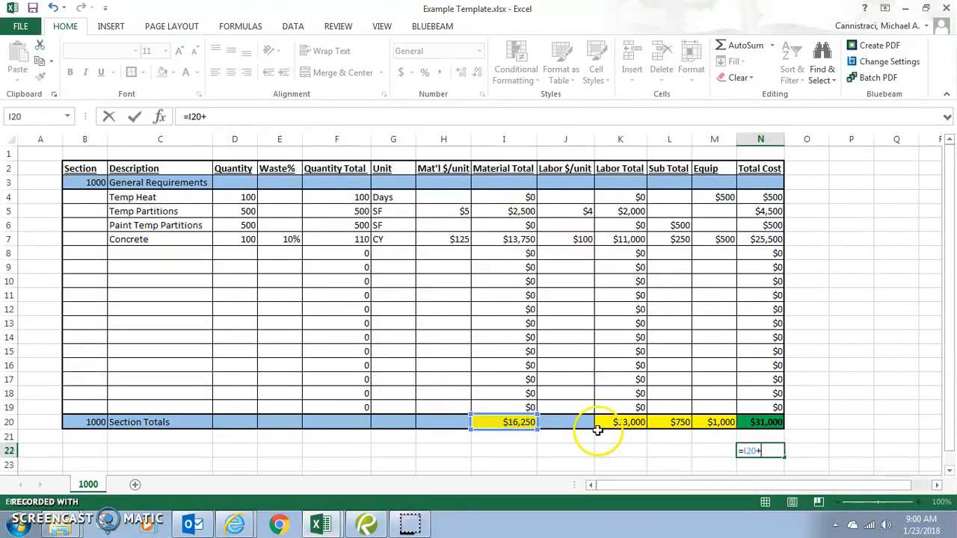
click(631, 422)
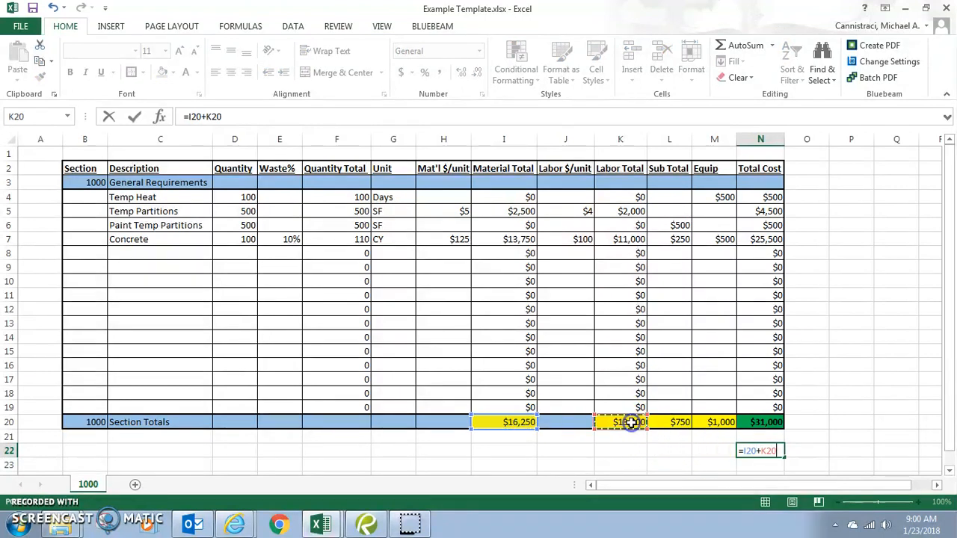
text(+)
click(675, 438)
click(681, 422)
text(+)
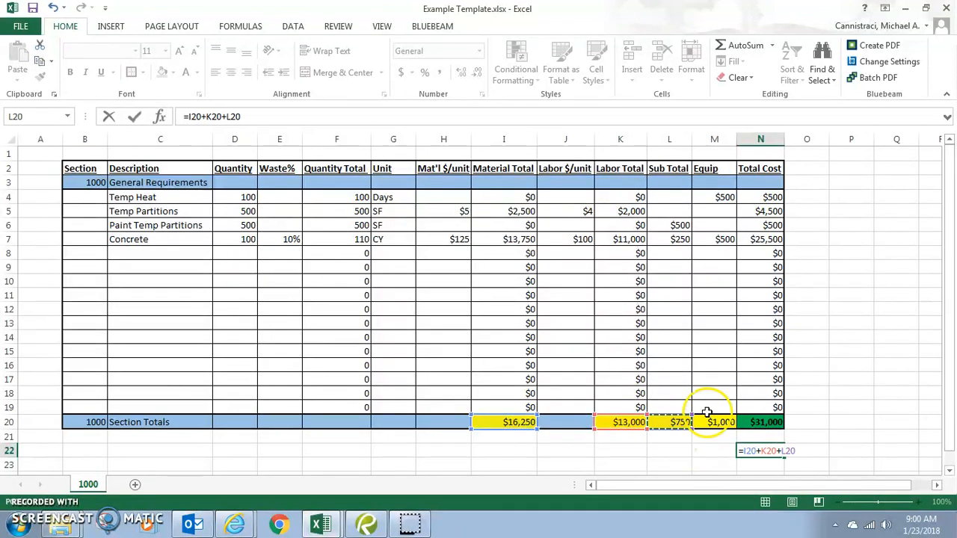
click(714, 423)
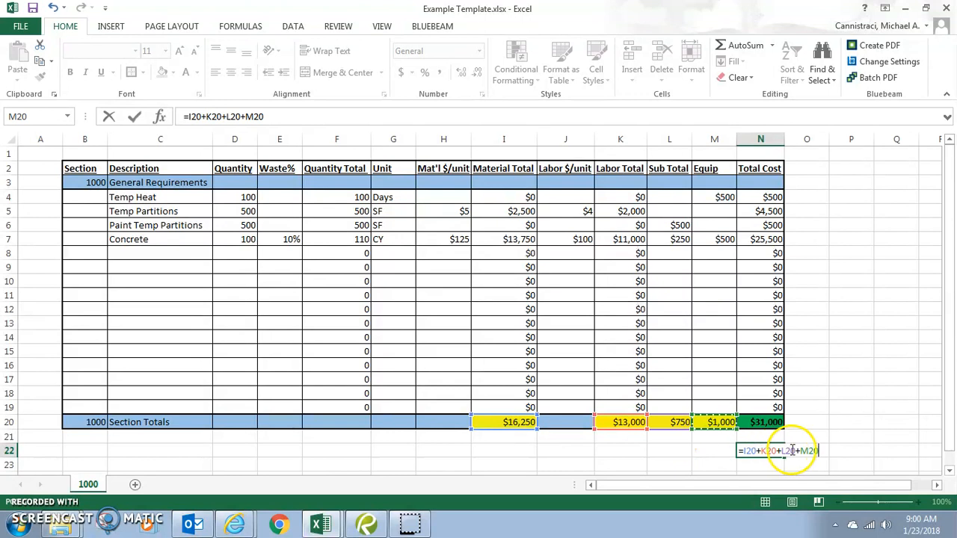
key(Return)
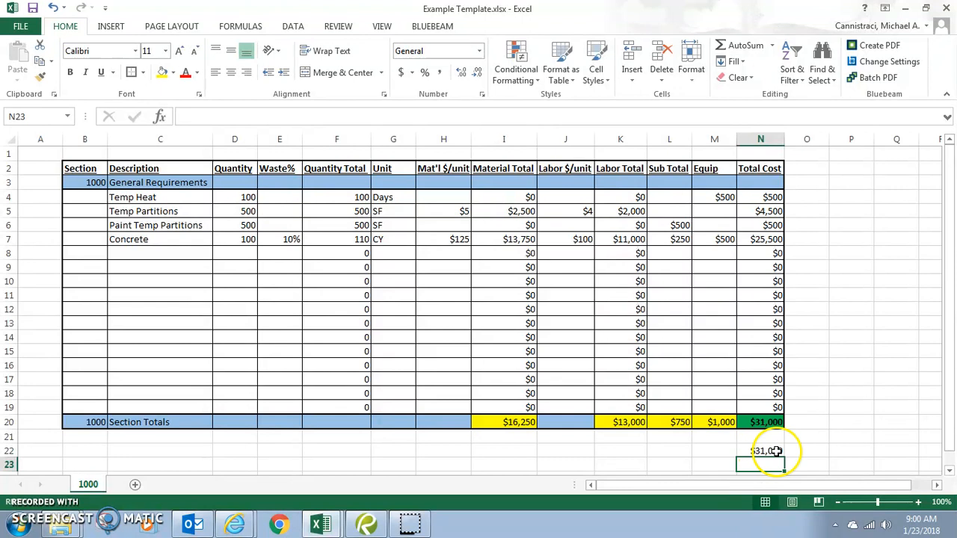
scroll(776, 451, down, 1)
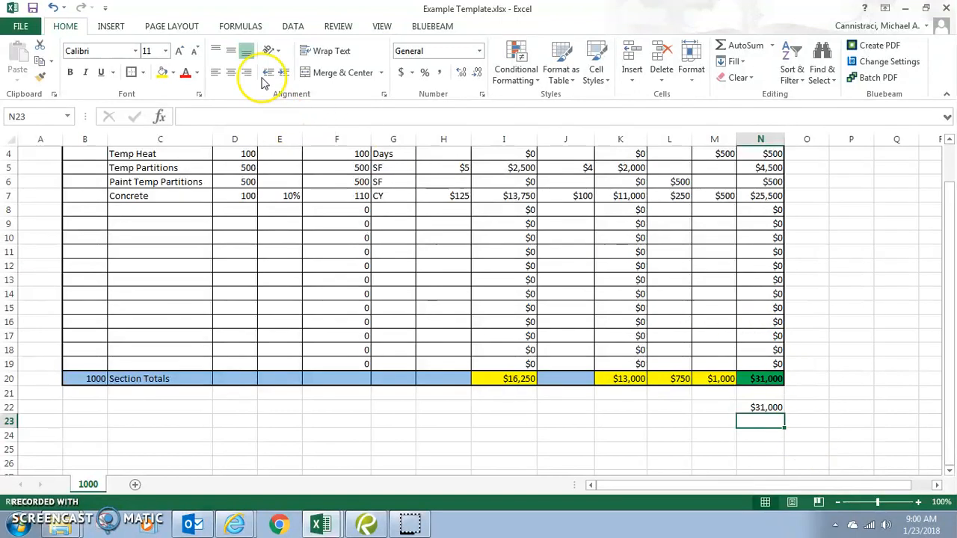
Insert an IF function in N23 with the logical test N20=N22.
click(257, 27)
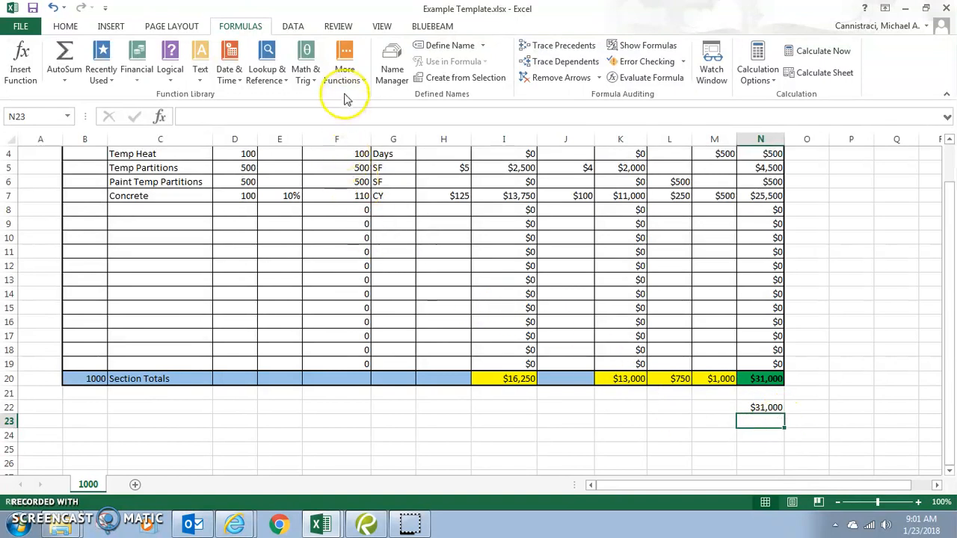
click(169, 60)
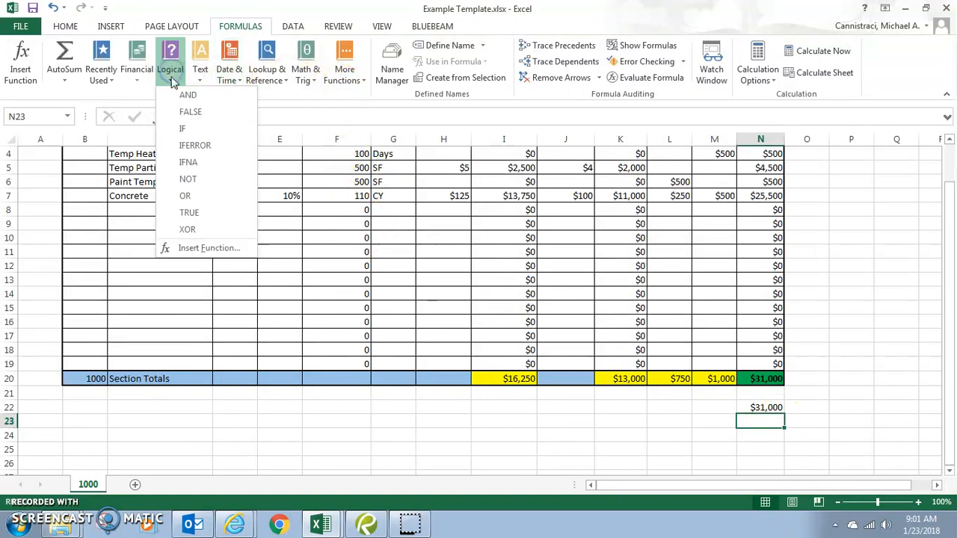
click(177, 132)
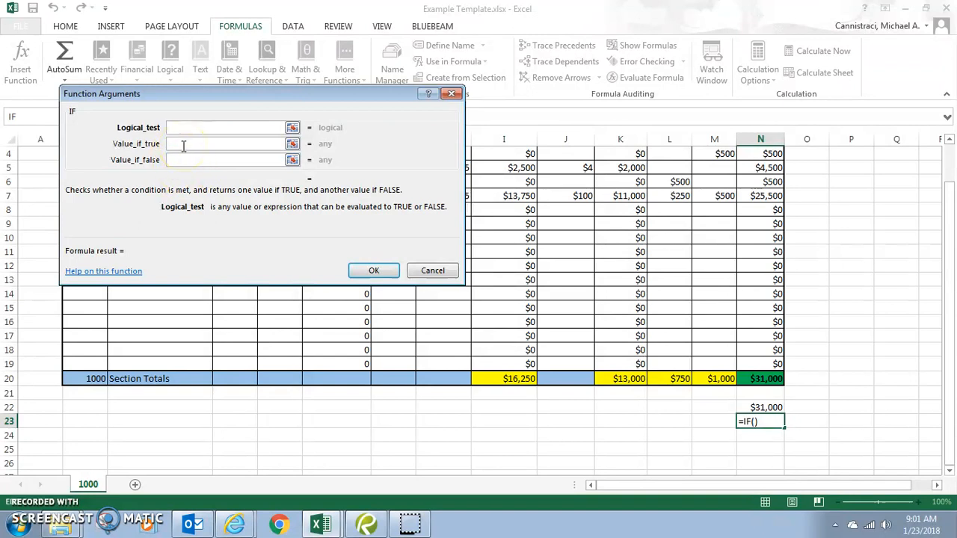
click(772, 379)
text(=)
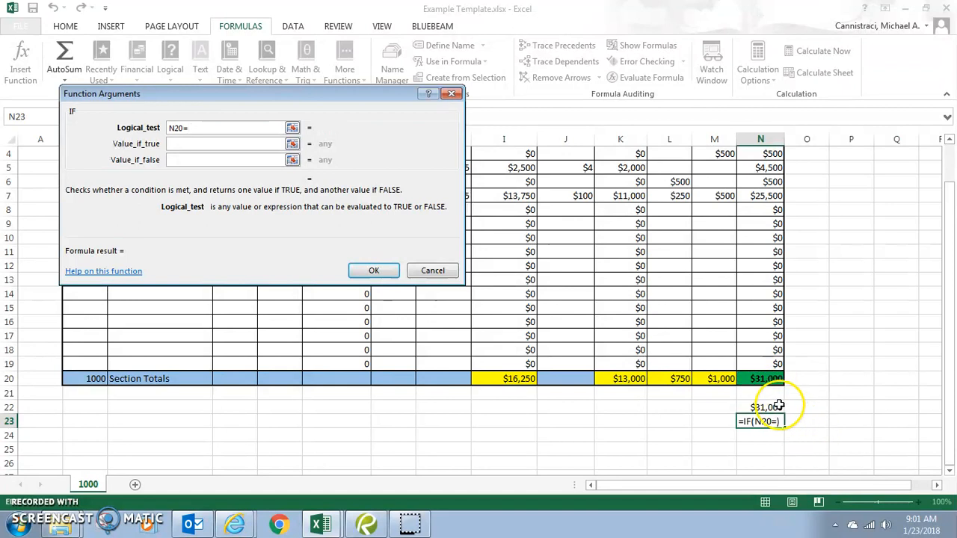
click(778, 407)
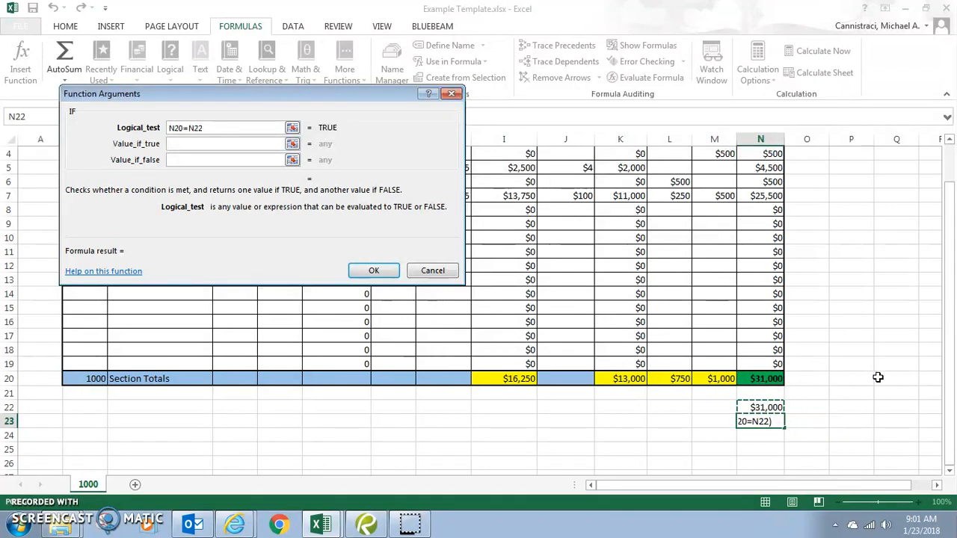
Have the IF return "No Errors Found" when true and "Recheck Spreadsheet" when false.
click(214, 143)
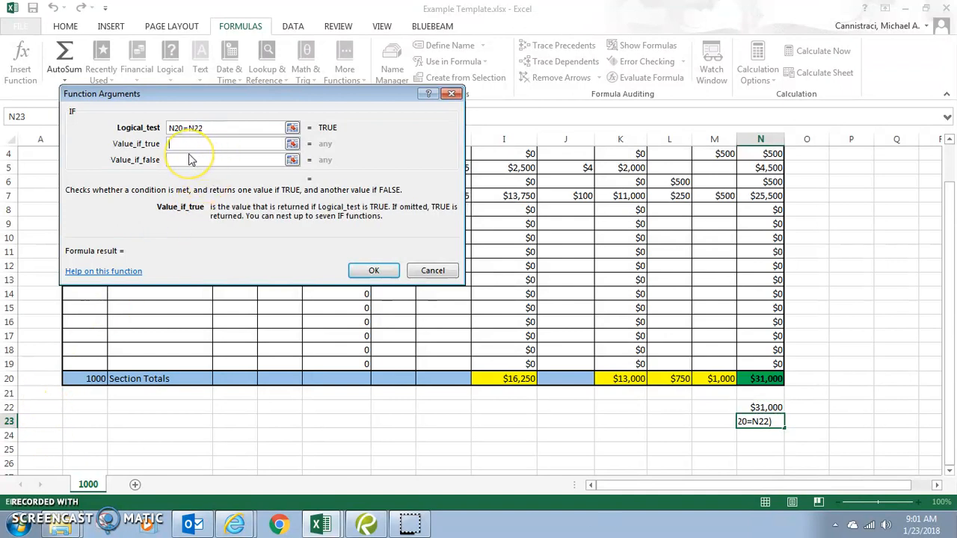
text("No Errors Fo)
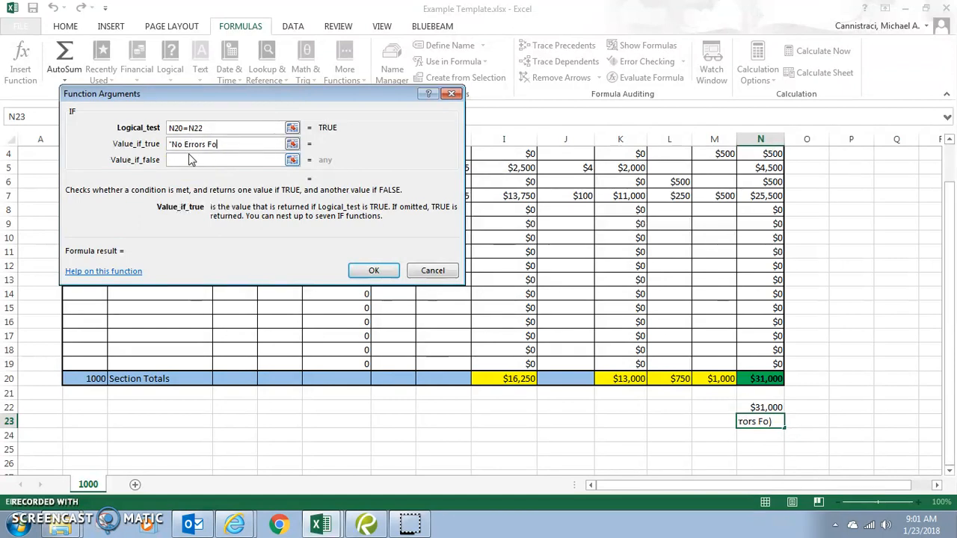
text(und")
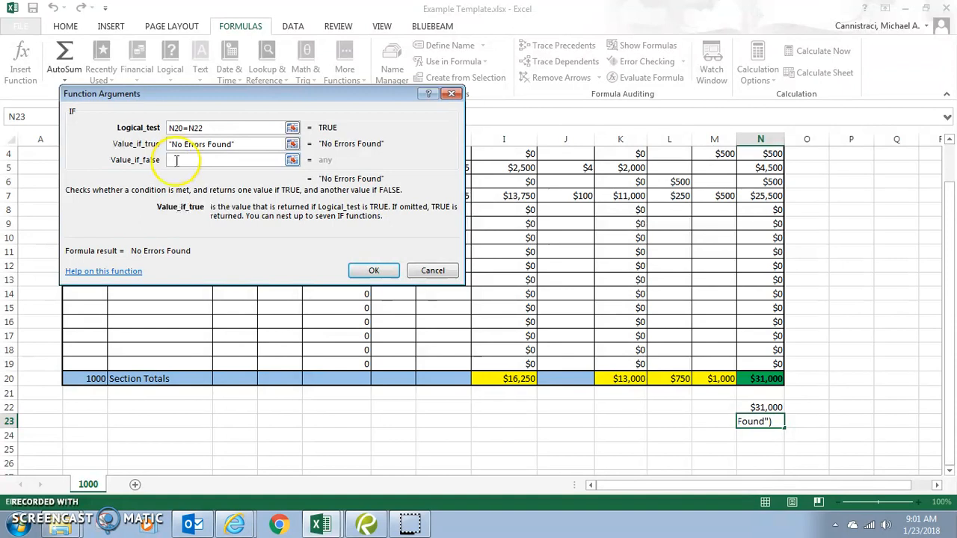
click(238, 160)
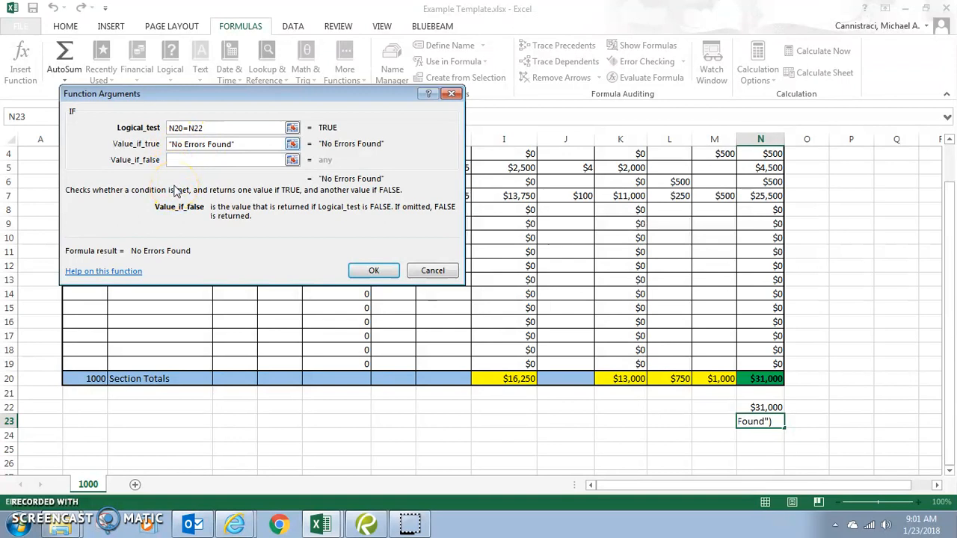
text(")
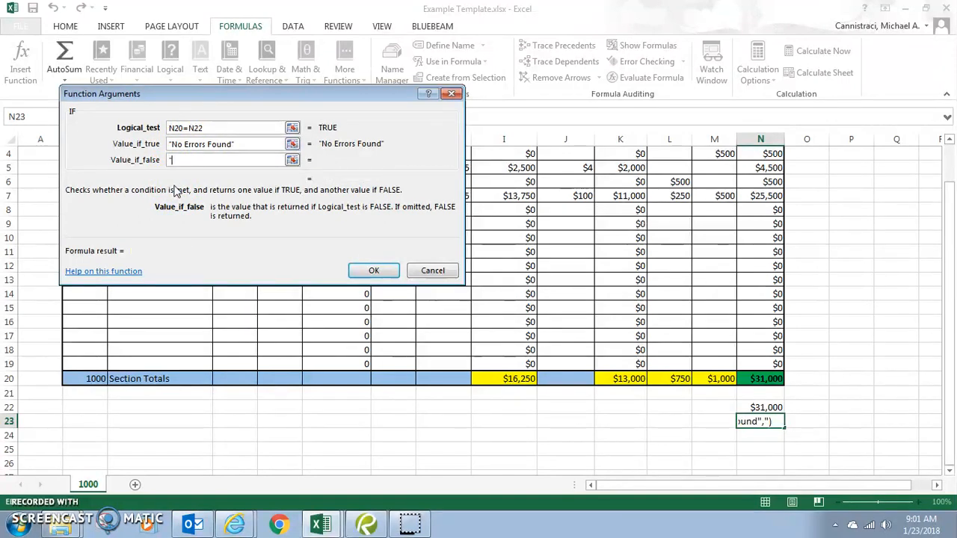
text(Recheck Spr)
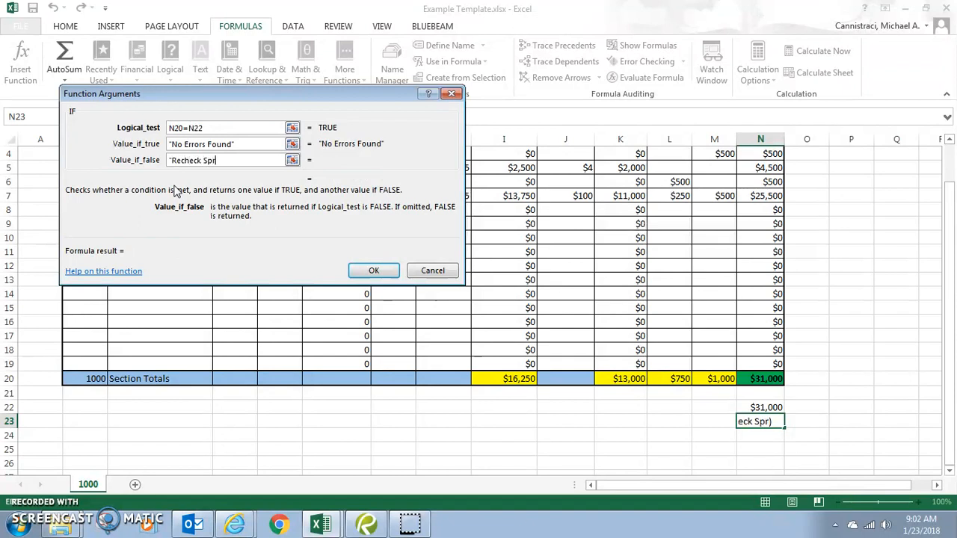
text(eadsheet")
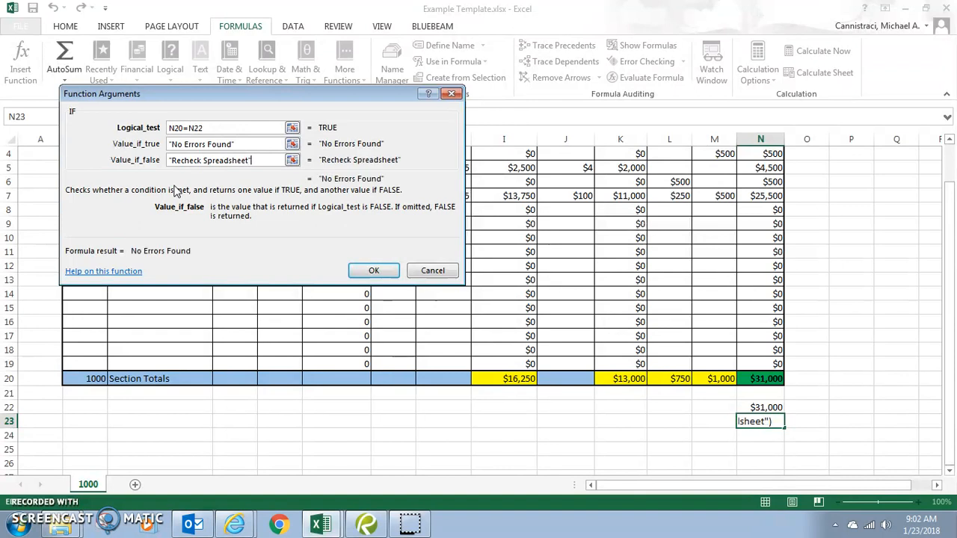
click(392, 270)
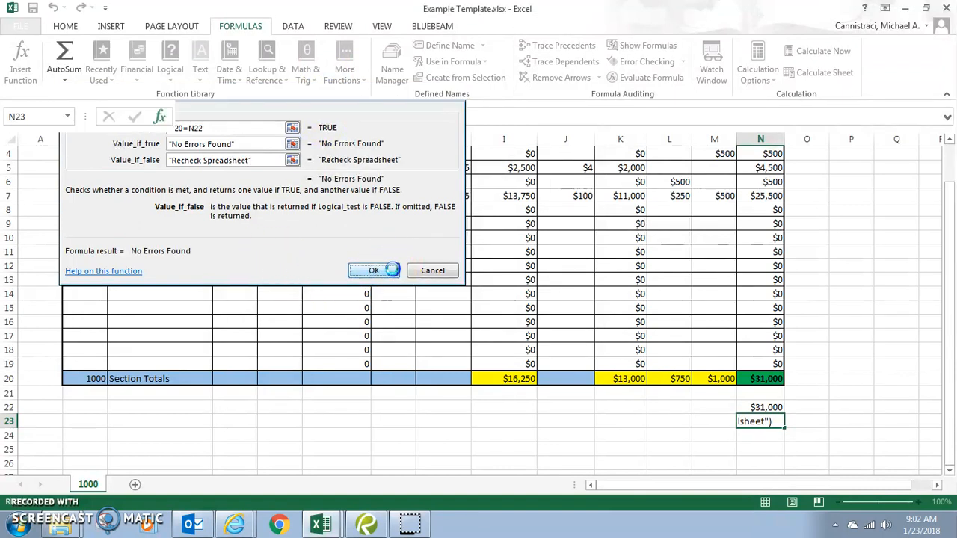
click(860, 423)
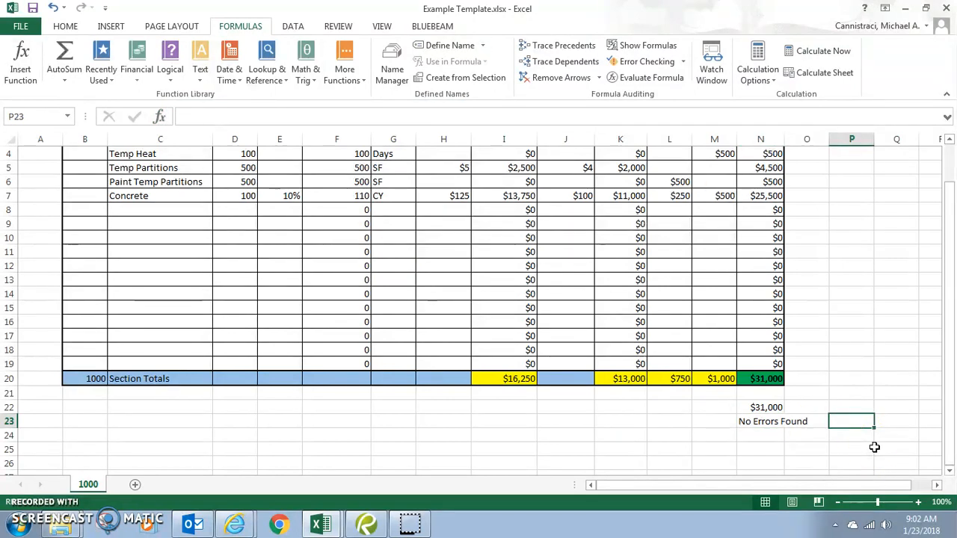
AutoFit column N so "No Errors Found" in N23 displays fully.
double_click(784, 139)
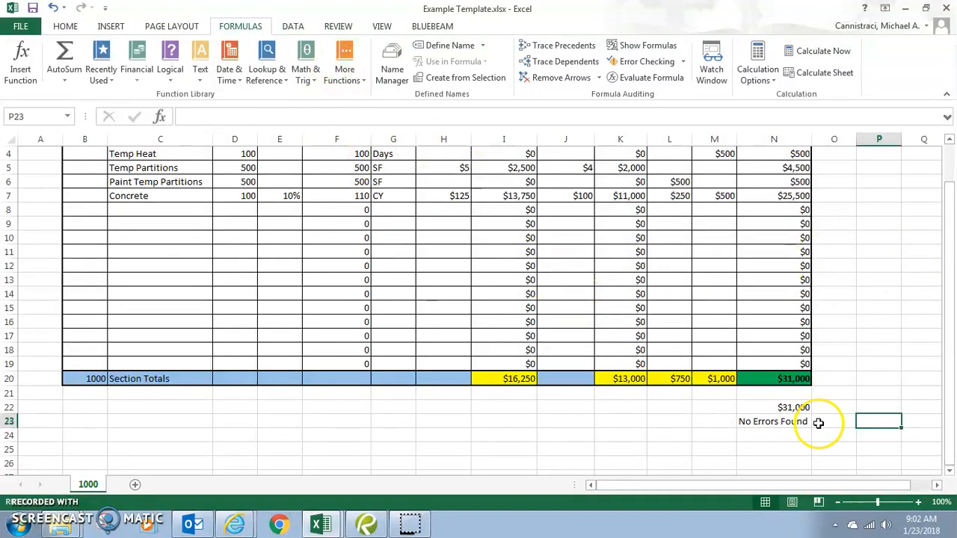
click(792, 424)
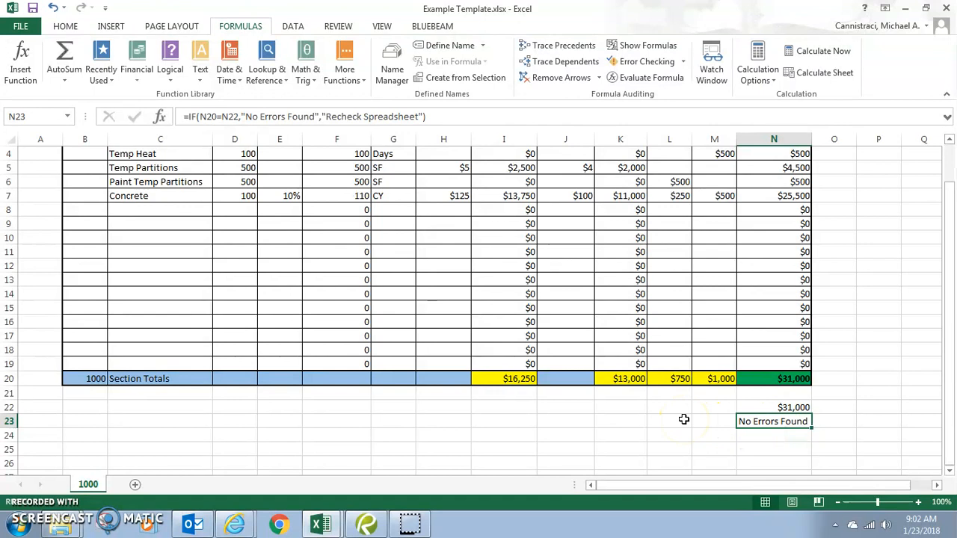
click(75, 27)
scroll(471, 306, up, 1)
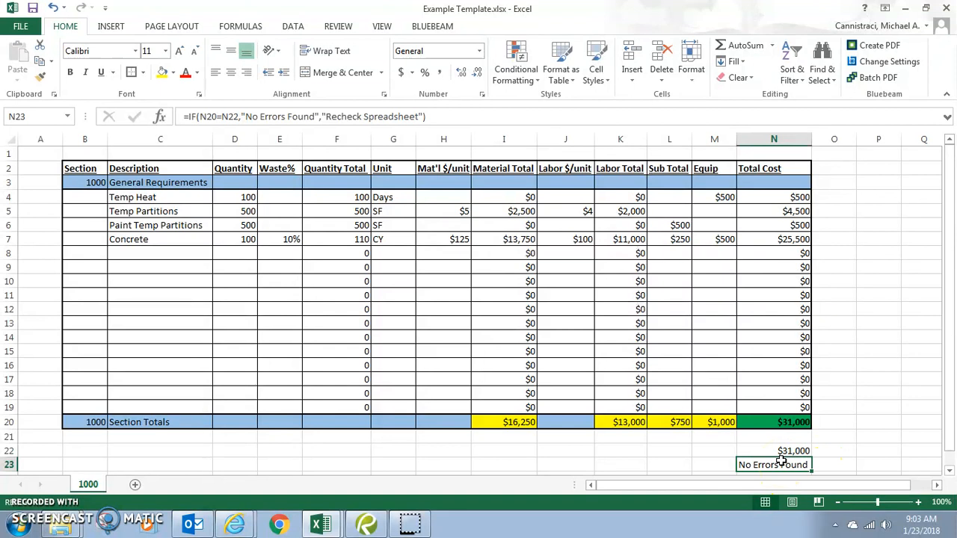
Try a New Formatting Rule for N23 from Conditional Formatting, then cancel it.
click(513, 64)
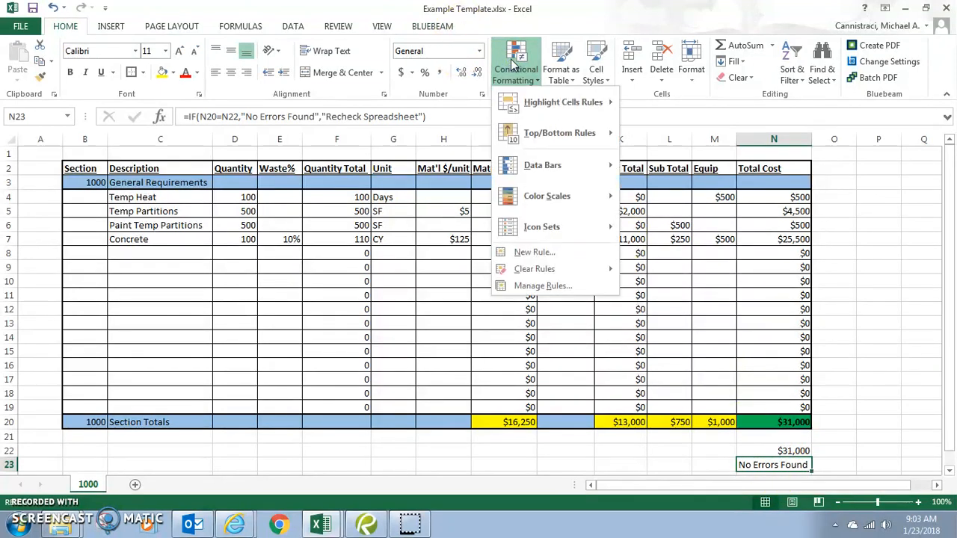
mouse_move(511, 109)
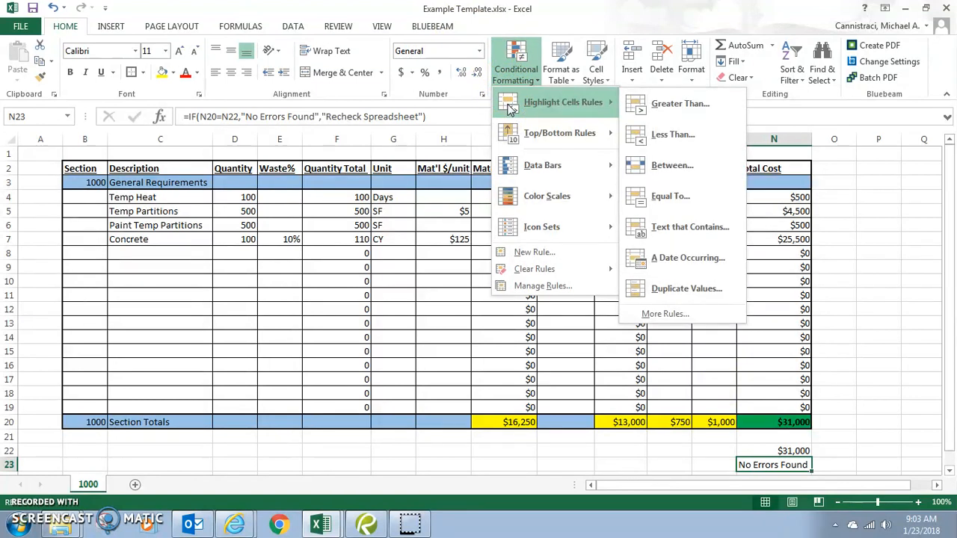
click(546, 253)
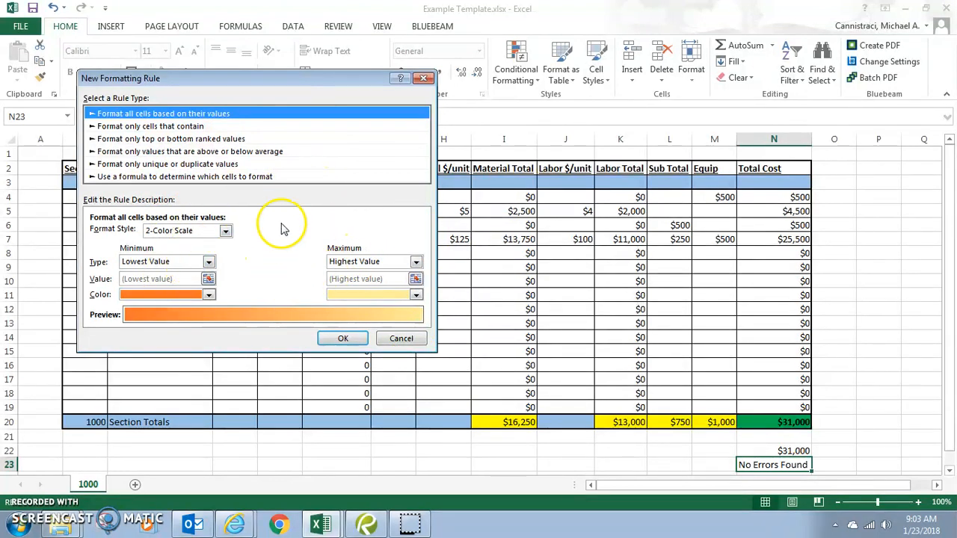
click(401, 338)
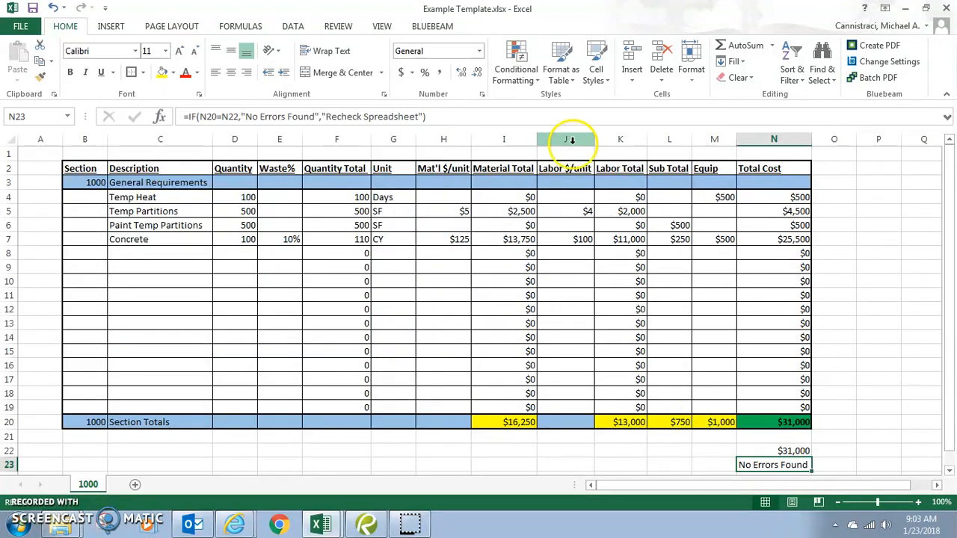
Try a Highlight Cells Equal To rule with a value picked from the sheet, then cancel.
click(517, 69)
mouse_move(524, 101)
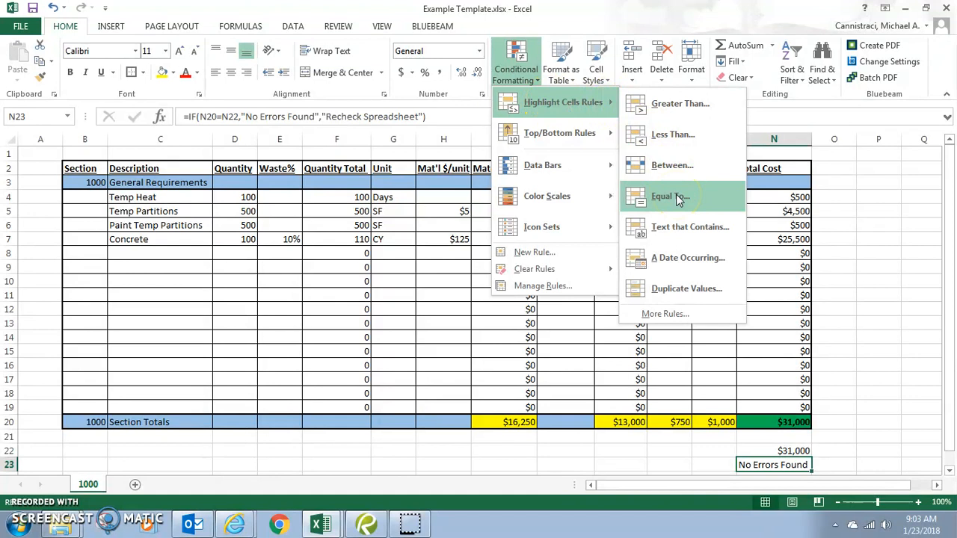
click(677, 197)
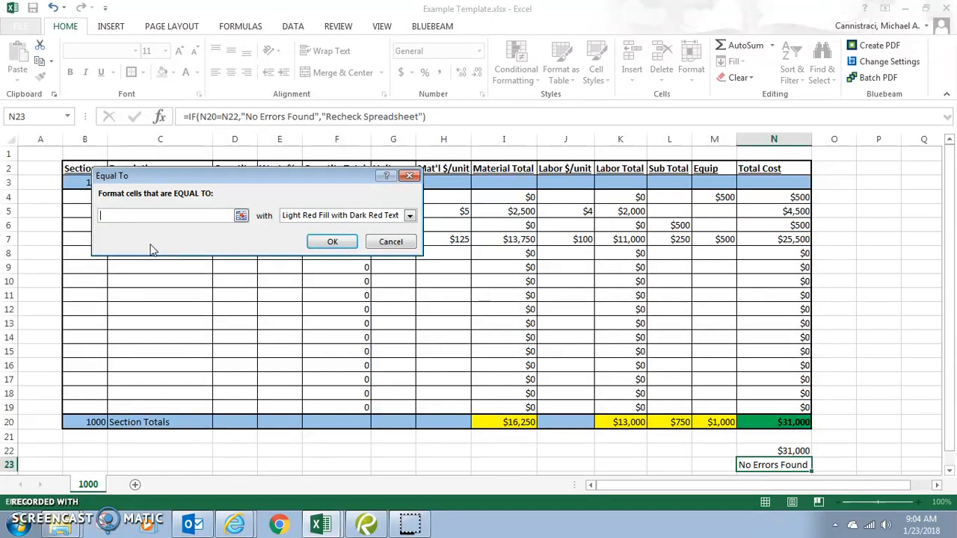
click(240, 216)
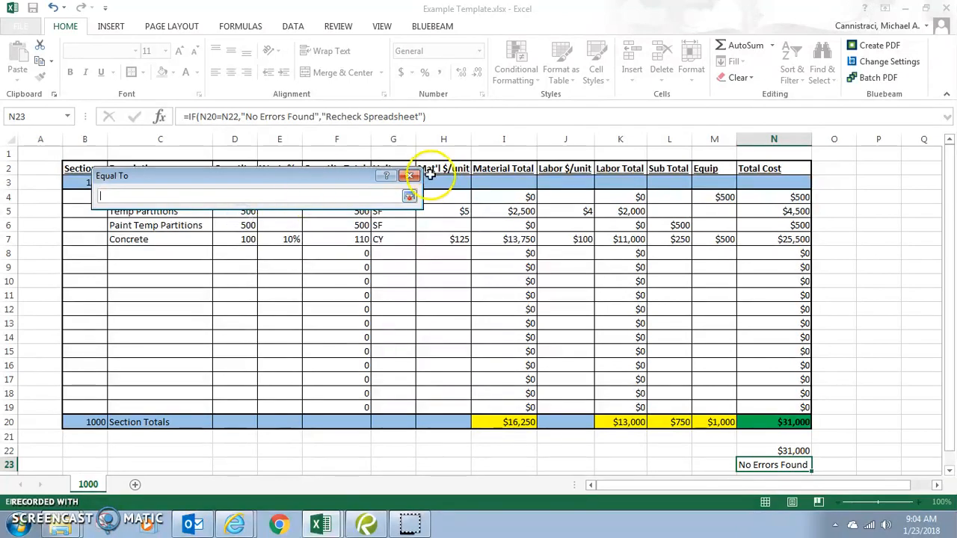
click(410, 196)
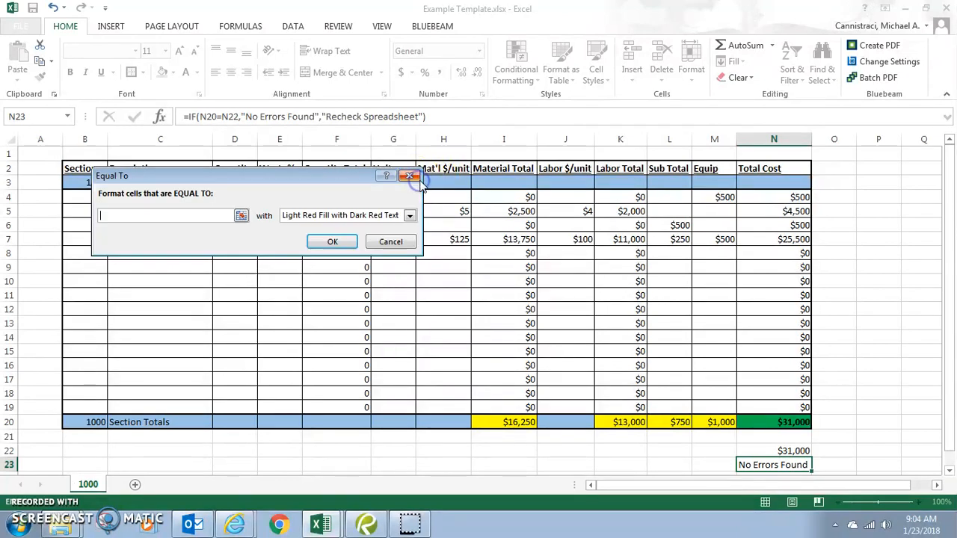
click(390, 242)
Add a Text That Contains rule so 'No Errors Found' gets Green Fill with Dark Green Text.
click(522, 78)
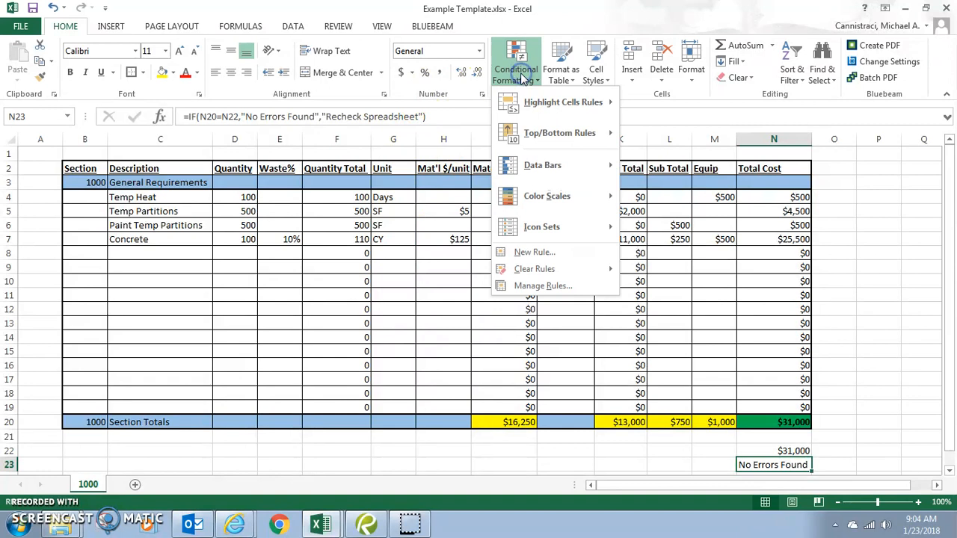
mouse_move(561, 105)
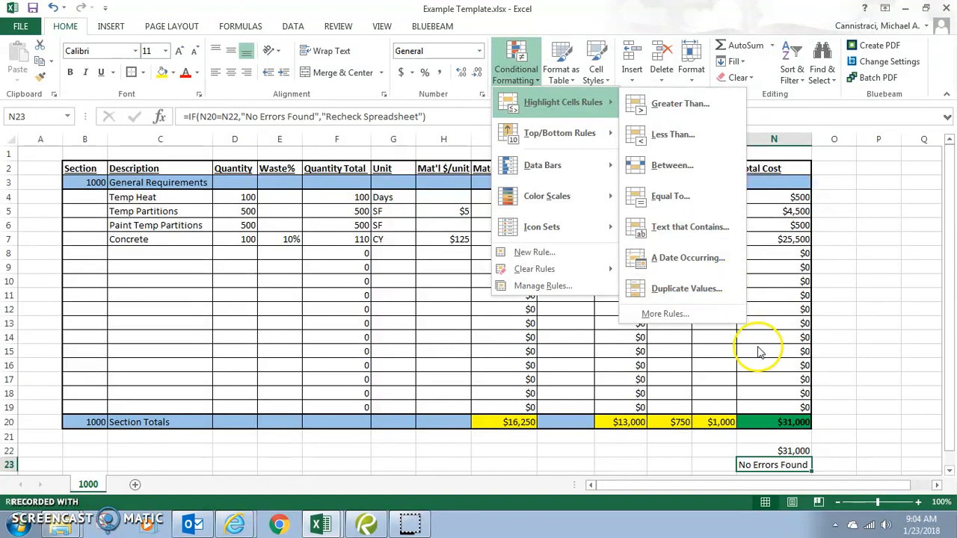
click(706, 228)
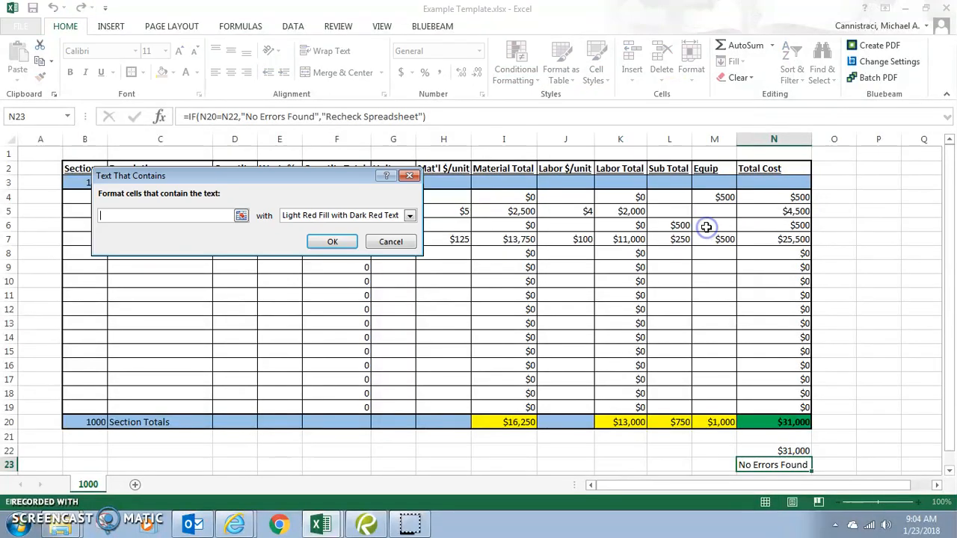
text(No Error)
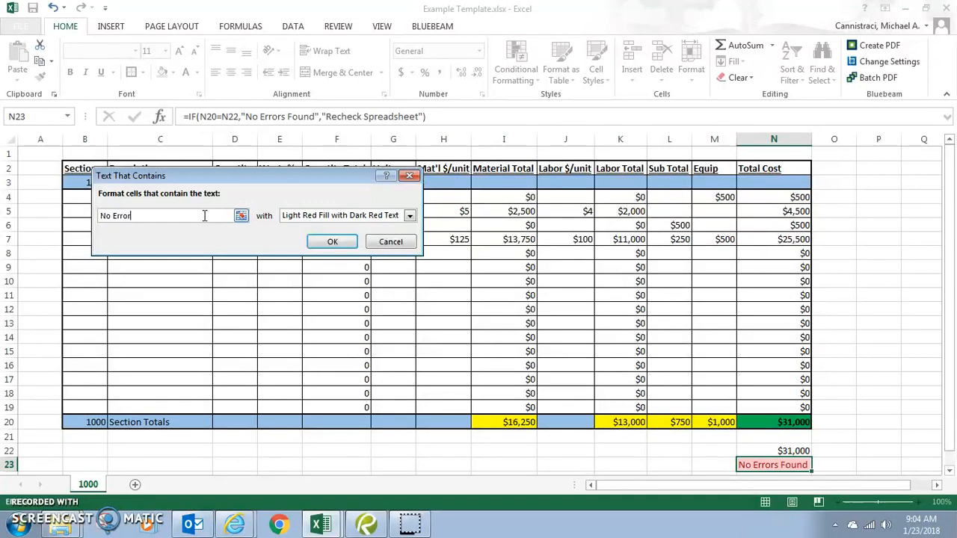
text(s Founs)
key(BackSpace)
text(d)
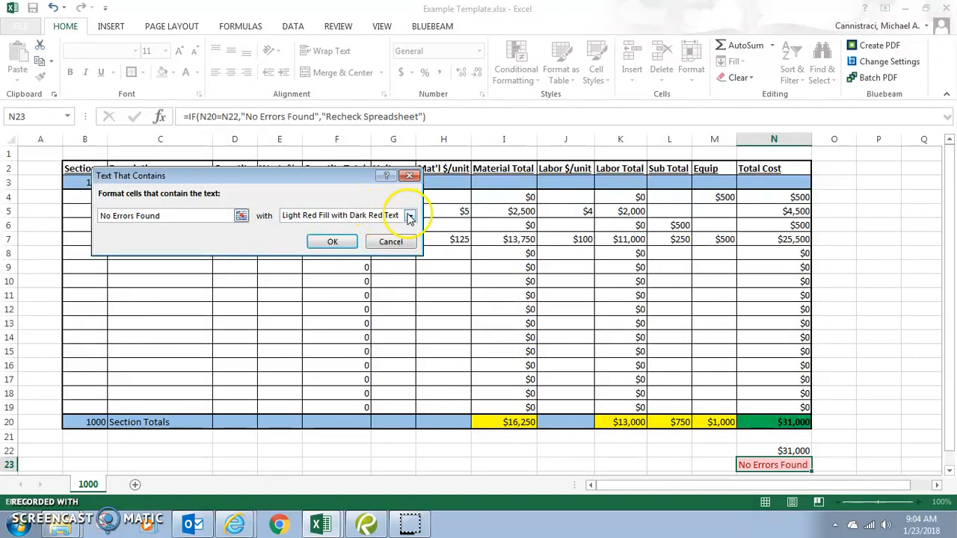
click(409, 215)
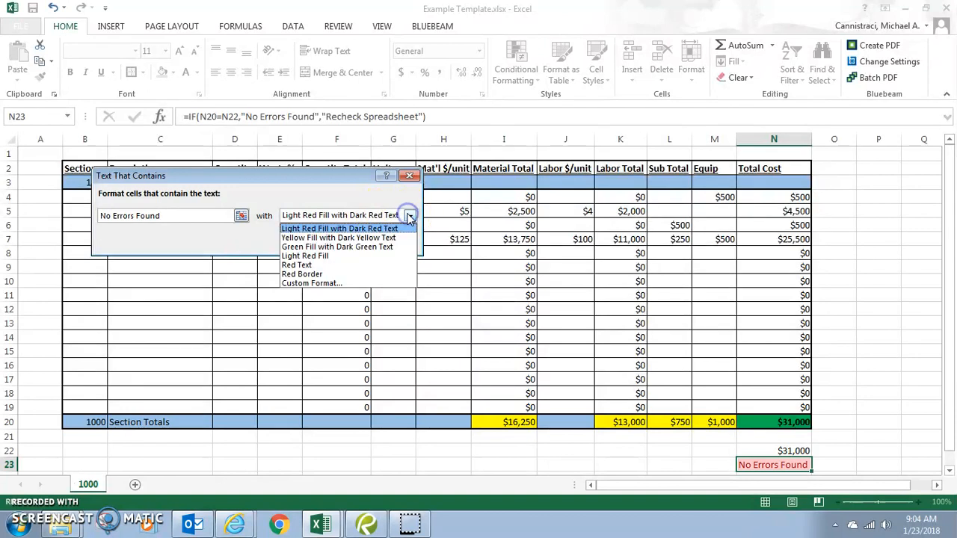
click(381, 246)
click(336, 242)
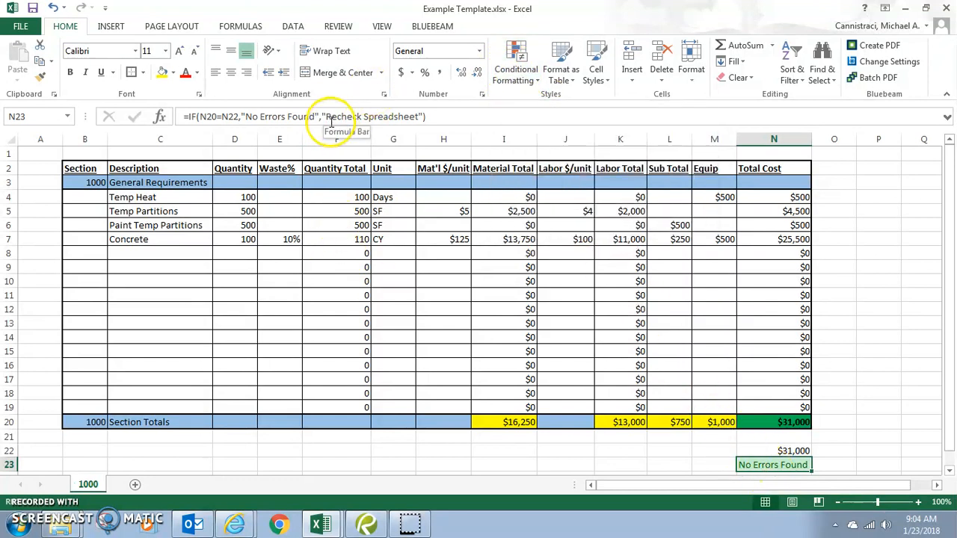
Copy the 'Recheck Spreadsheet' text from N23's formula without changing the formula.
drag(326, 117, 417, 118)
right_click(416, 119)
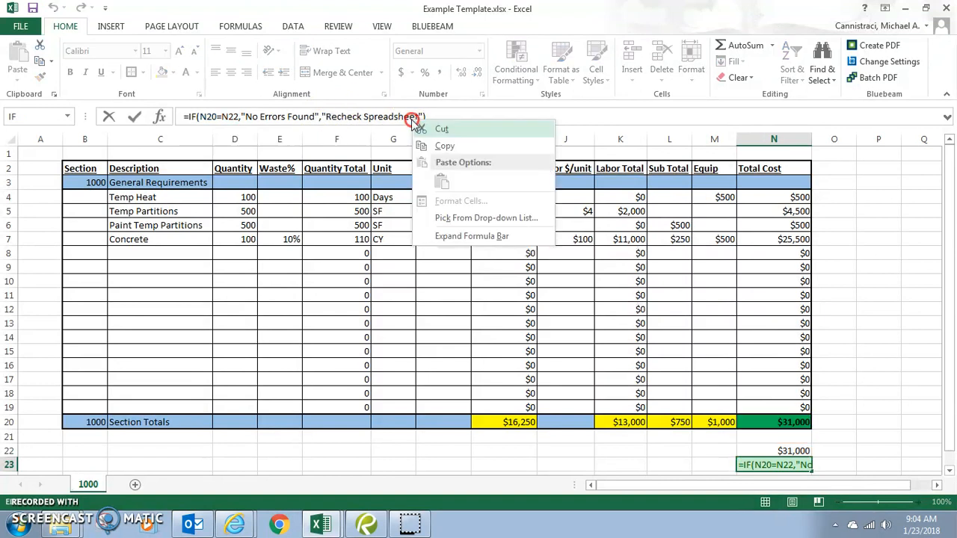
click(437, 147)
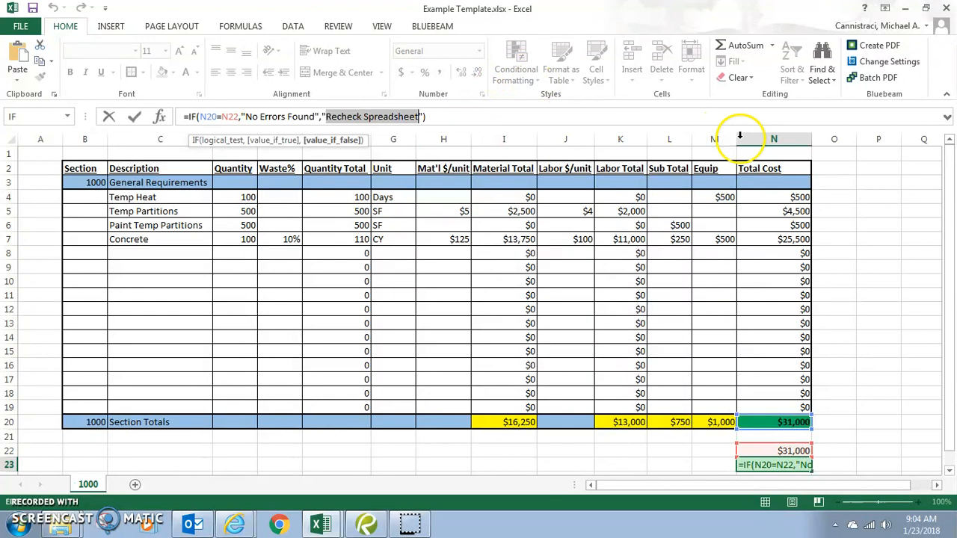
key(Escape)
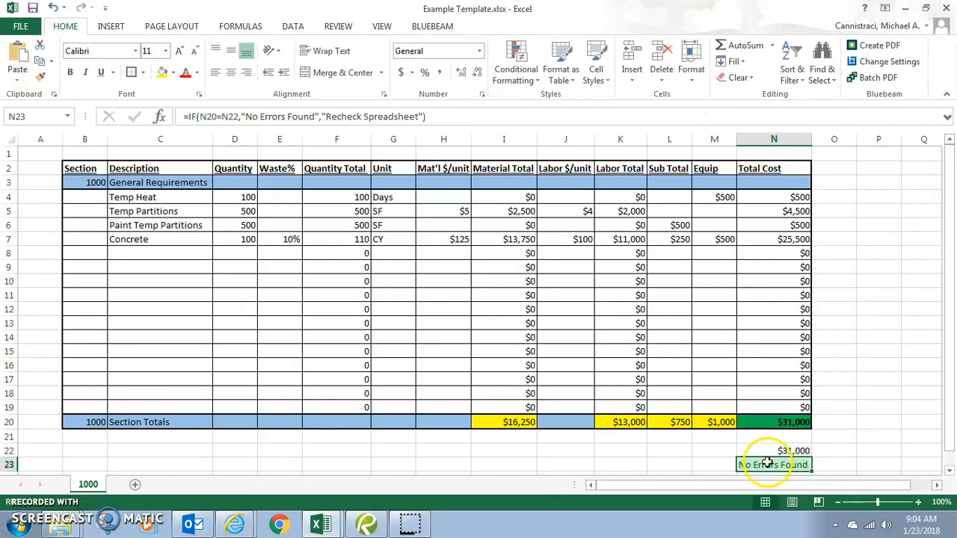
Add a Text That Contains rule giving 'Recheck Spreadsheet' Light Red Fill with Dark Red Text.
click(535, 72)
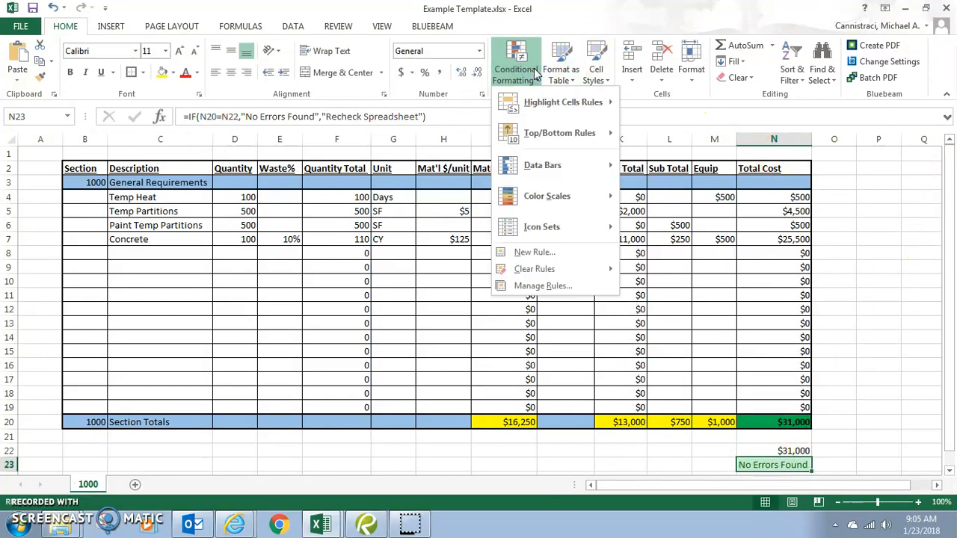
mouse_move(608, 103)
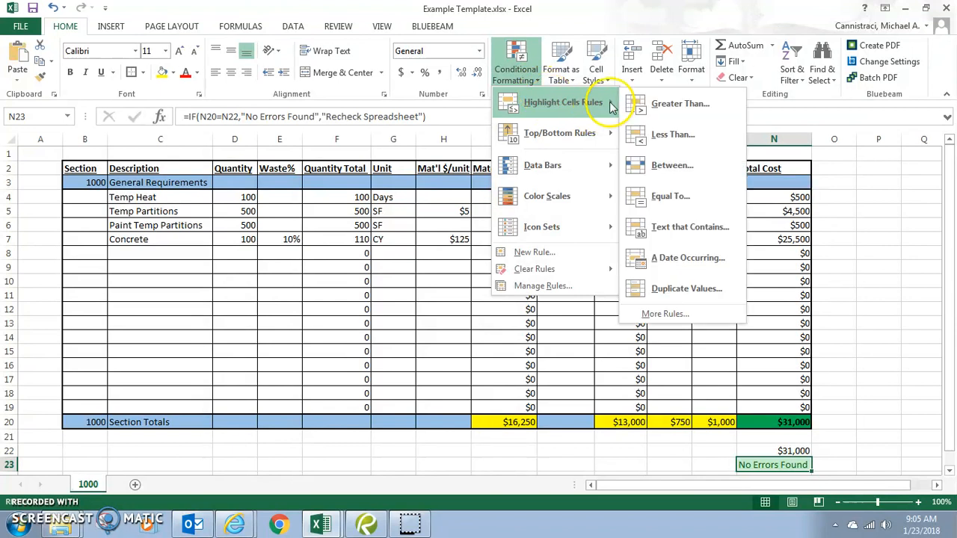
click(716, 239)
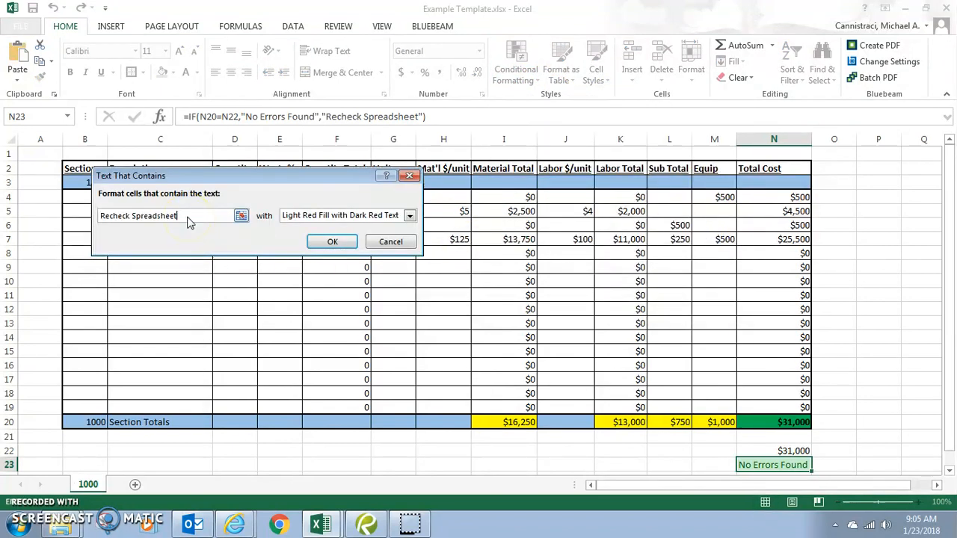
click(351, 243)
scroll(856, 313, down, 1)
scroll(856, 312, up, 1)
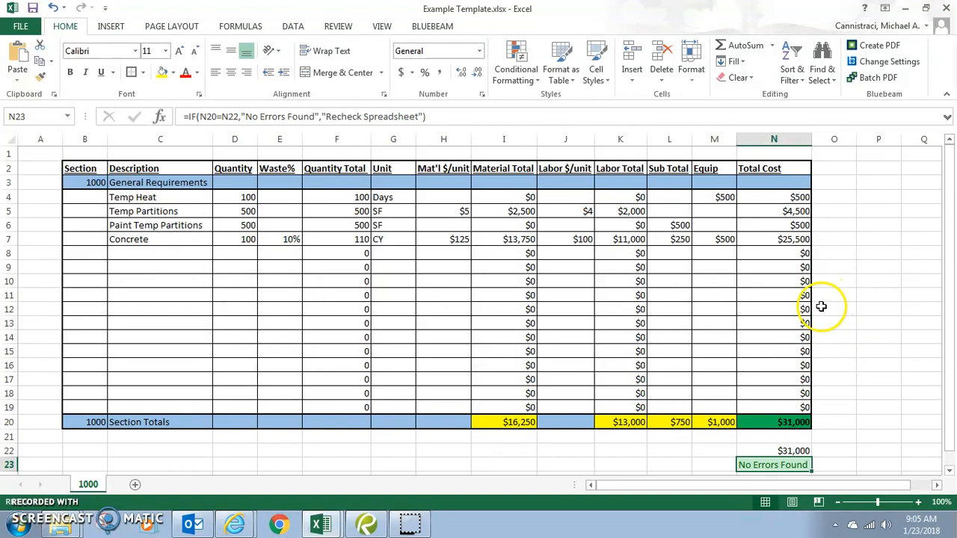
Copy the Concrete line C7:N7 into row 19, raising N20 and N22 to $56,500.
click(612, 279)
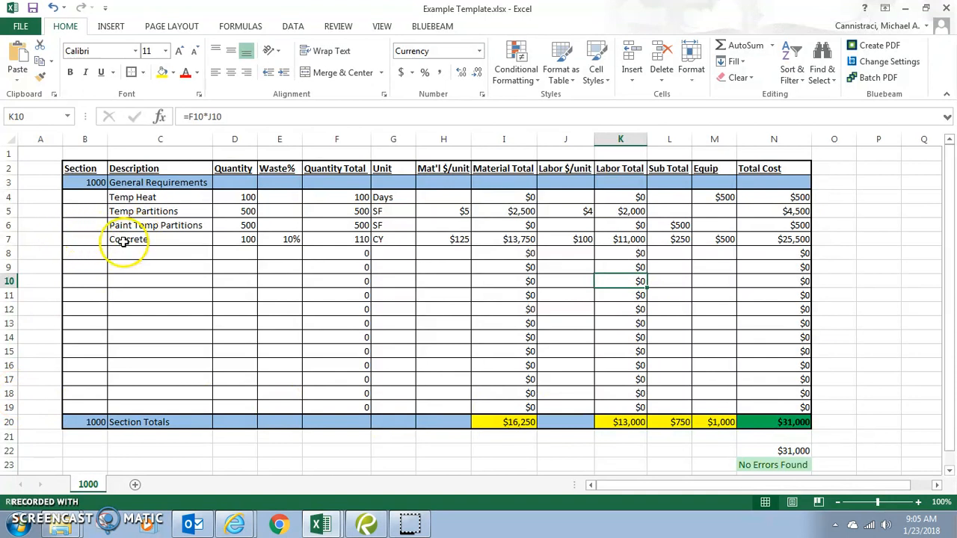
click(172, 240)
drag(173, 240, 830, 241)
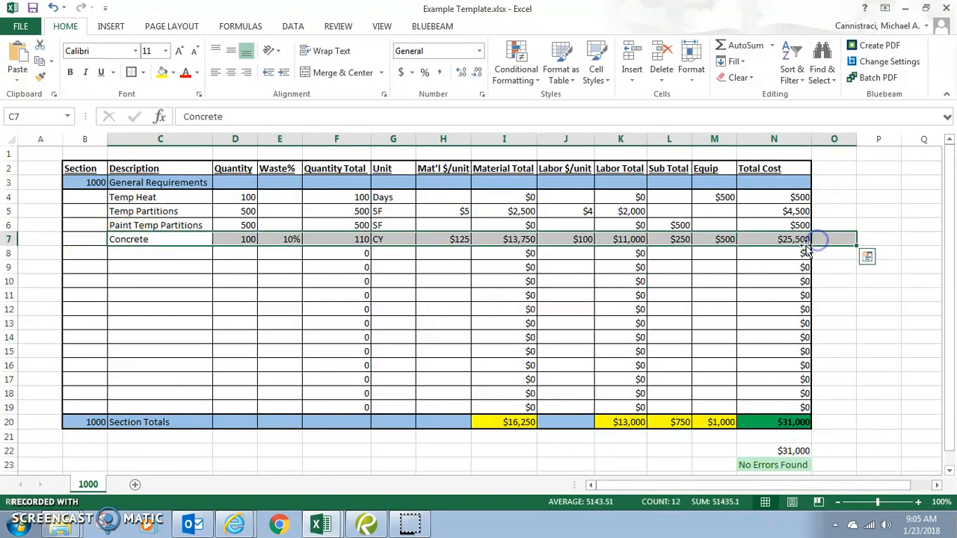
drag(167, 242, 772, 238)
key(ctrl+c)
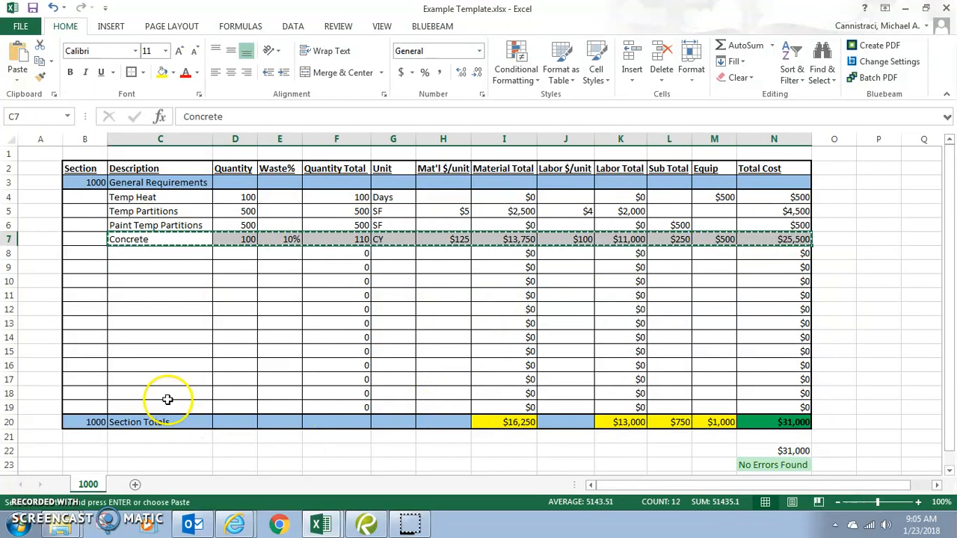
click(166, 404)
key(ctrl+v)
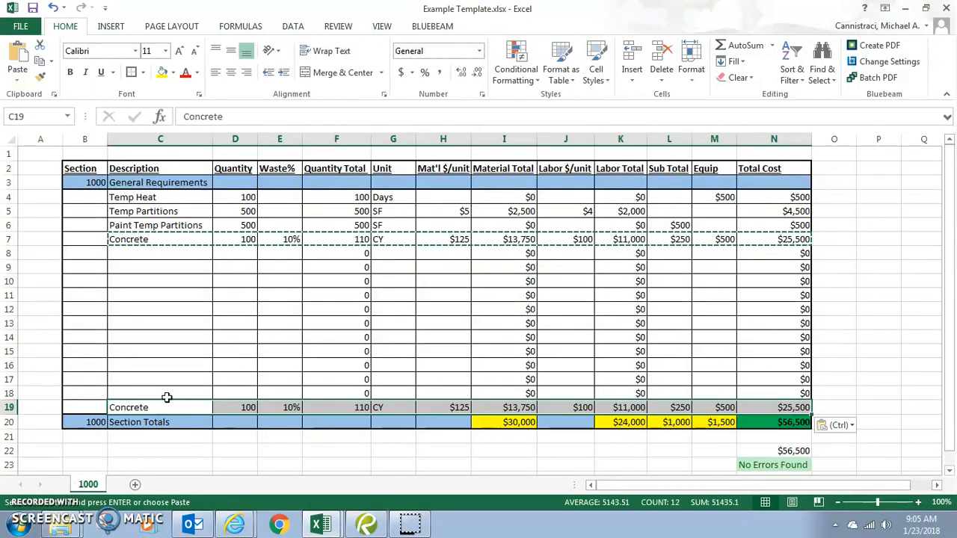
key(Escape)
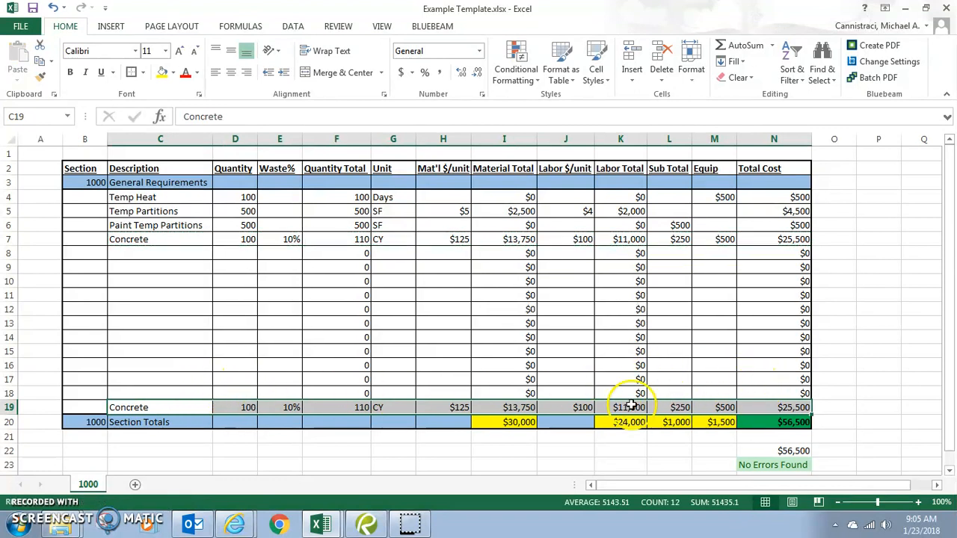
double_click(767, 422)
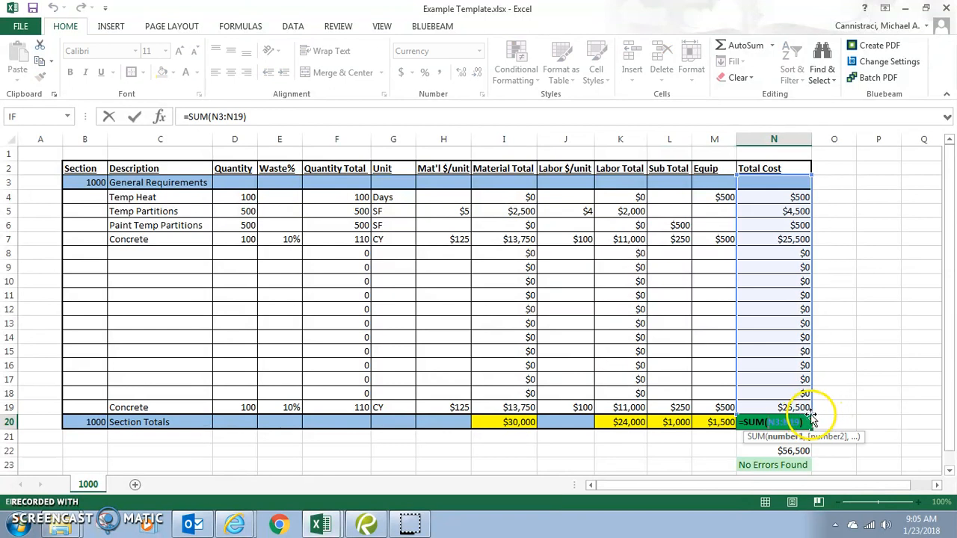
drag(813, 411, 813, 402)
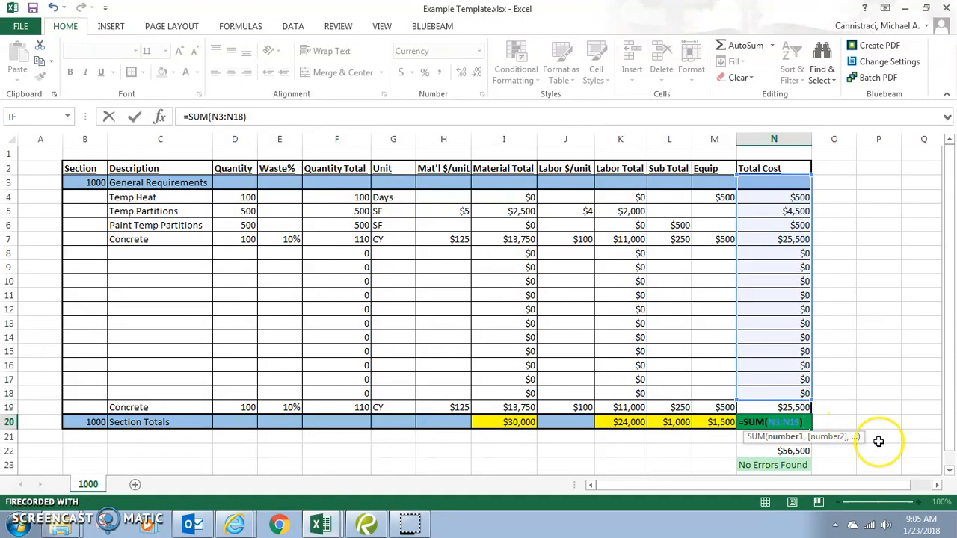
key(Return)
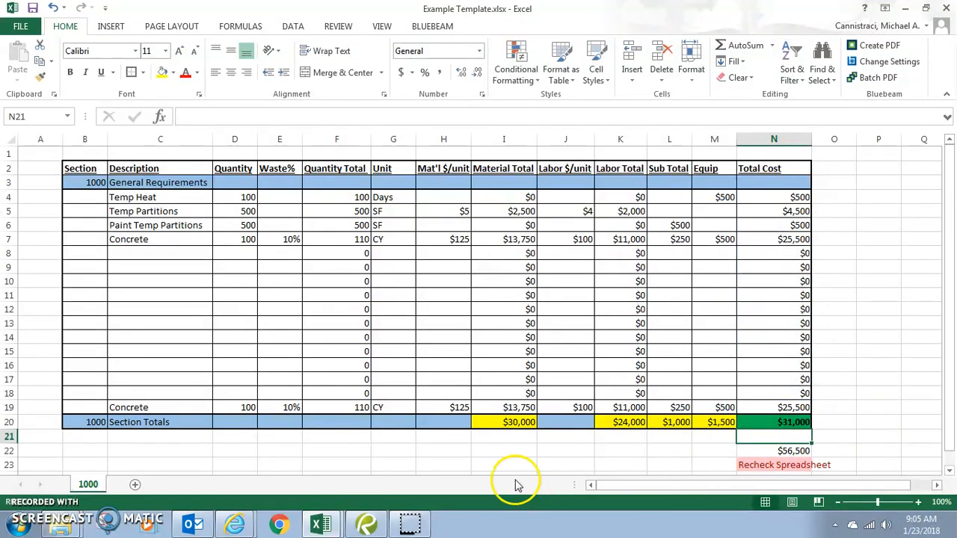
double_click(526, 421)
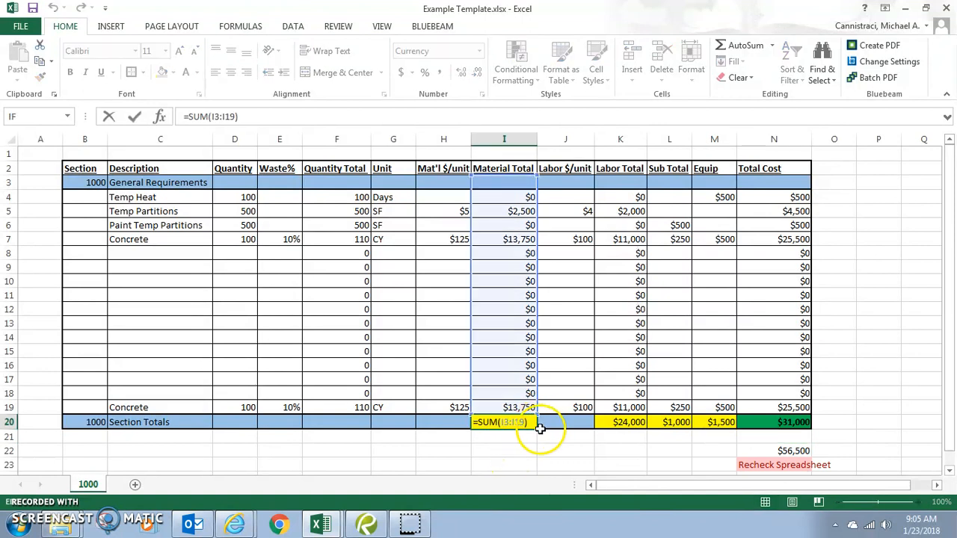
key(Escape)
double_click(624, 422)
key(Escape)
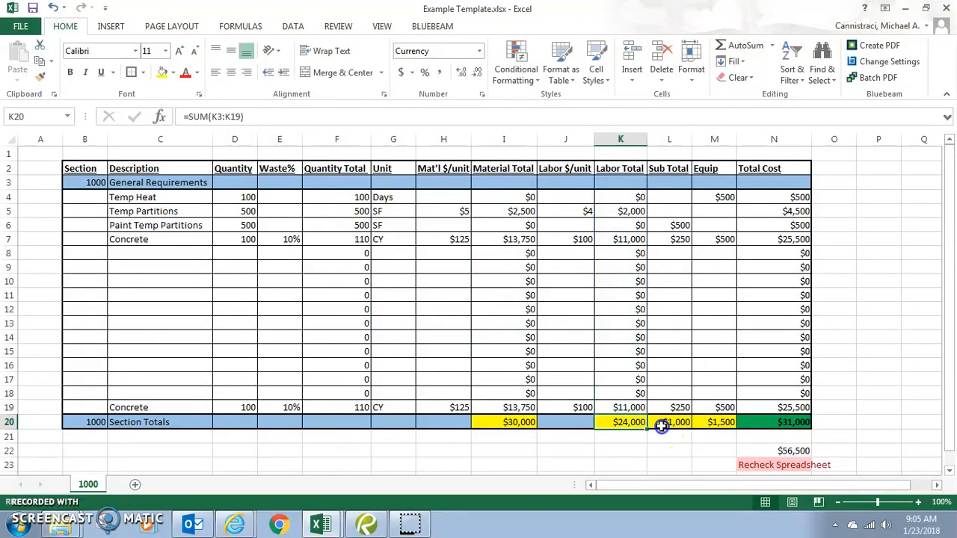
double_click(661, 424)
key(Escape)
double_click(721, 423)
key(Escape)
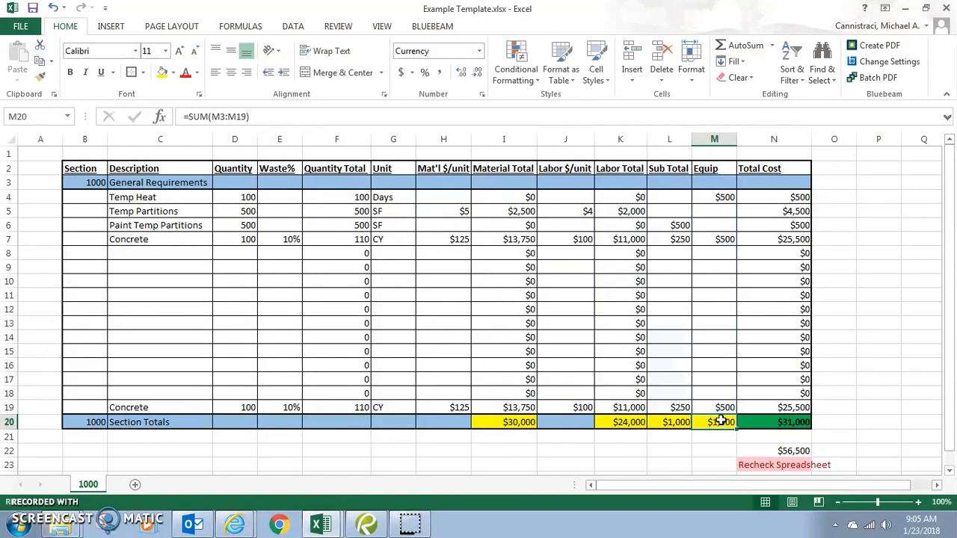
double_click(778, 422)
key(Escape)
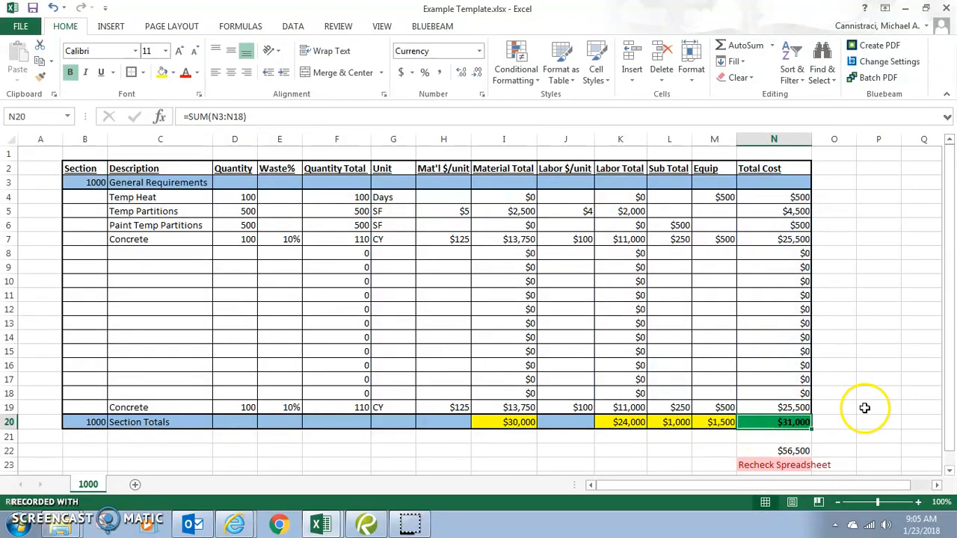
scroll(865, 407, down, 1)
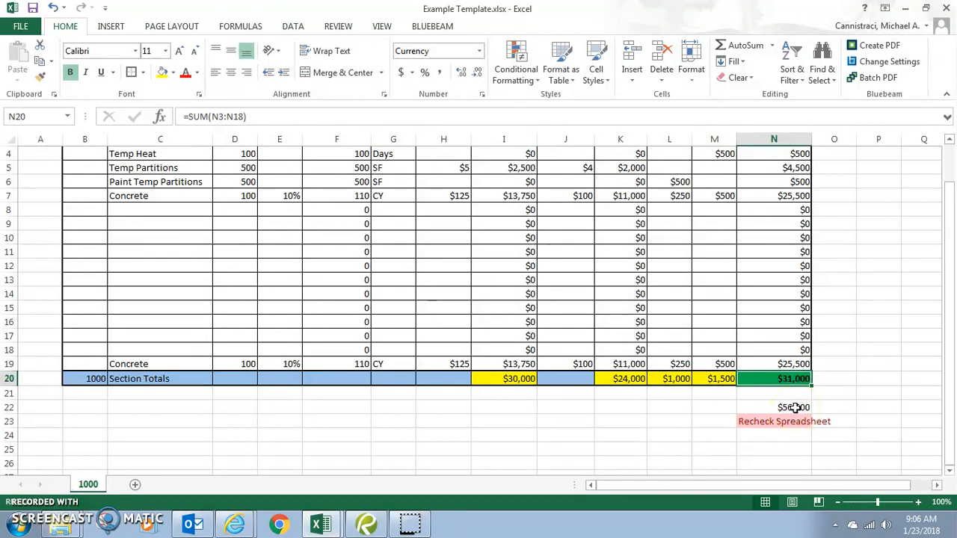
drag(494, 380, 727, 380)
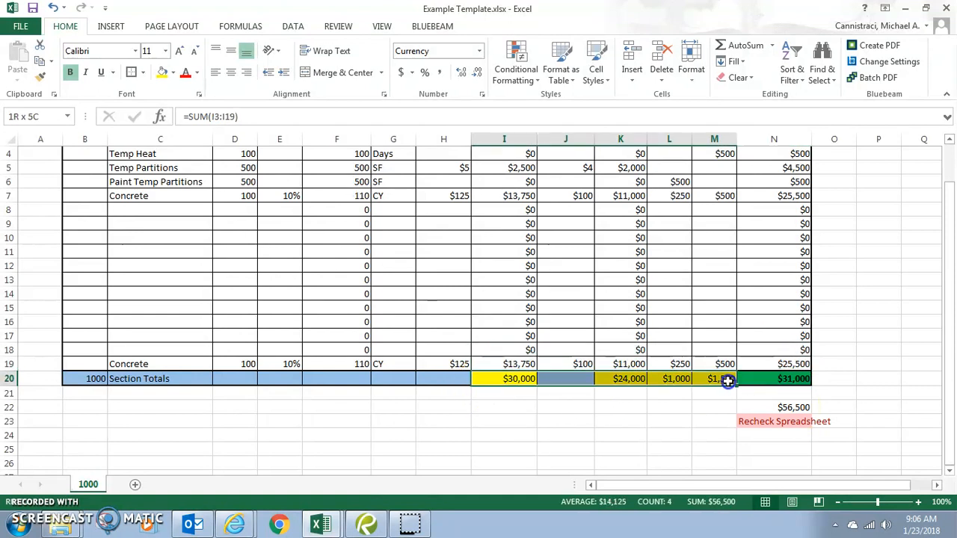
click(797, 377)
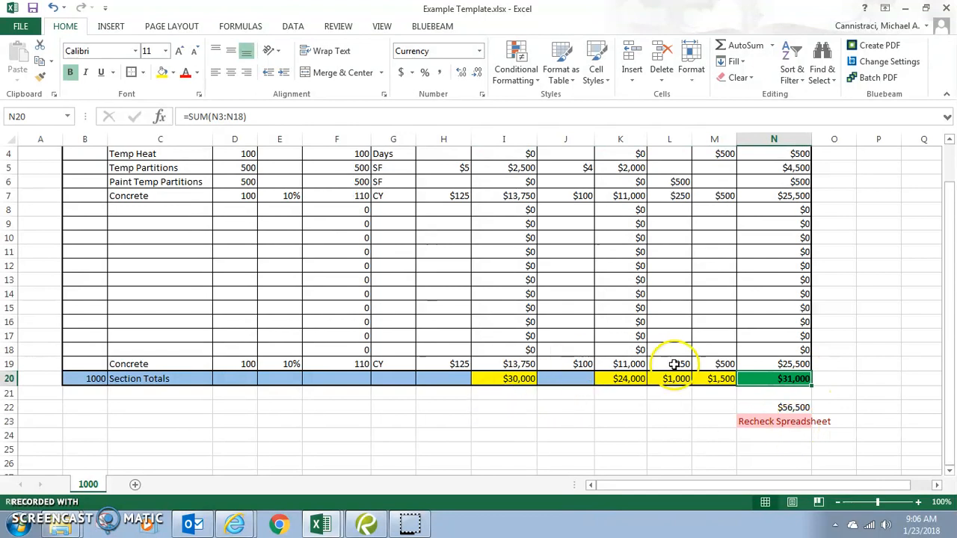
double_click(766, 376)
drag(810, 352, 819, 371)
key(Return)
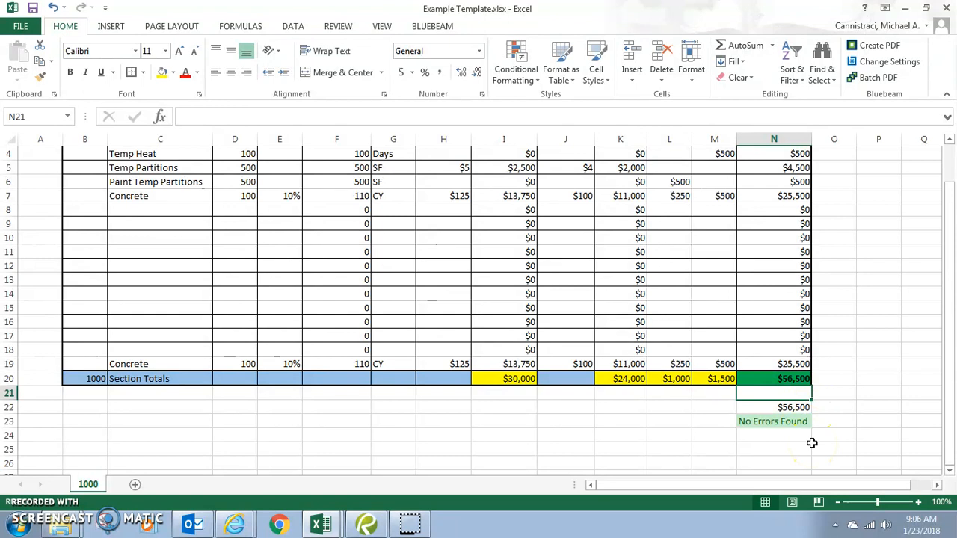
scroll(542, 397, up, 1)
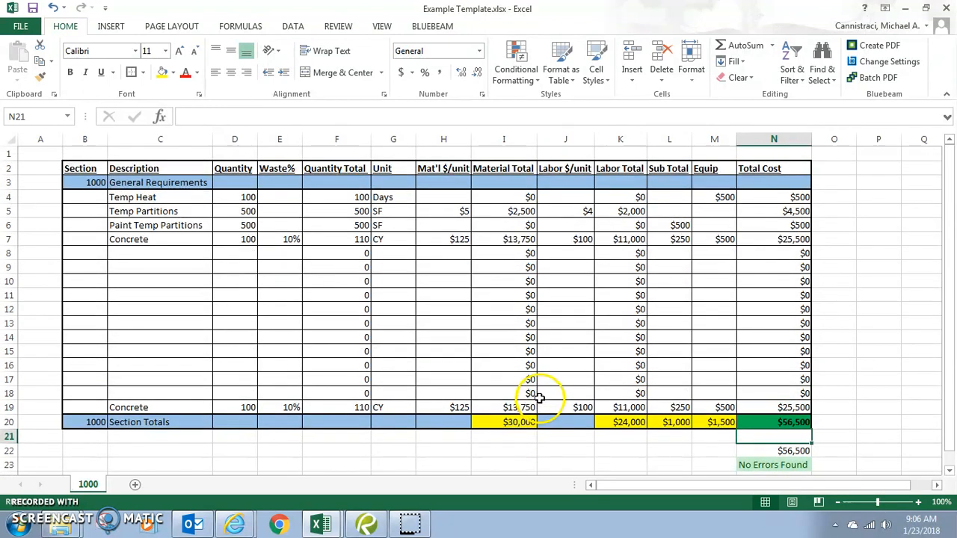
Save the Example Template workbook from the Quick Access Toolbar.
click(33, 8)
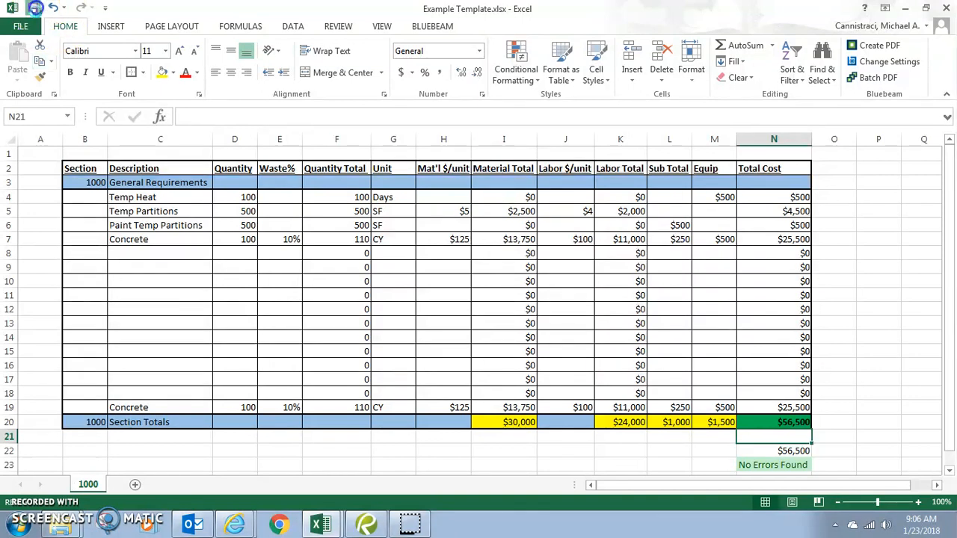